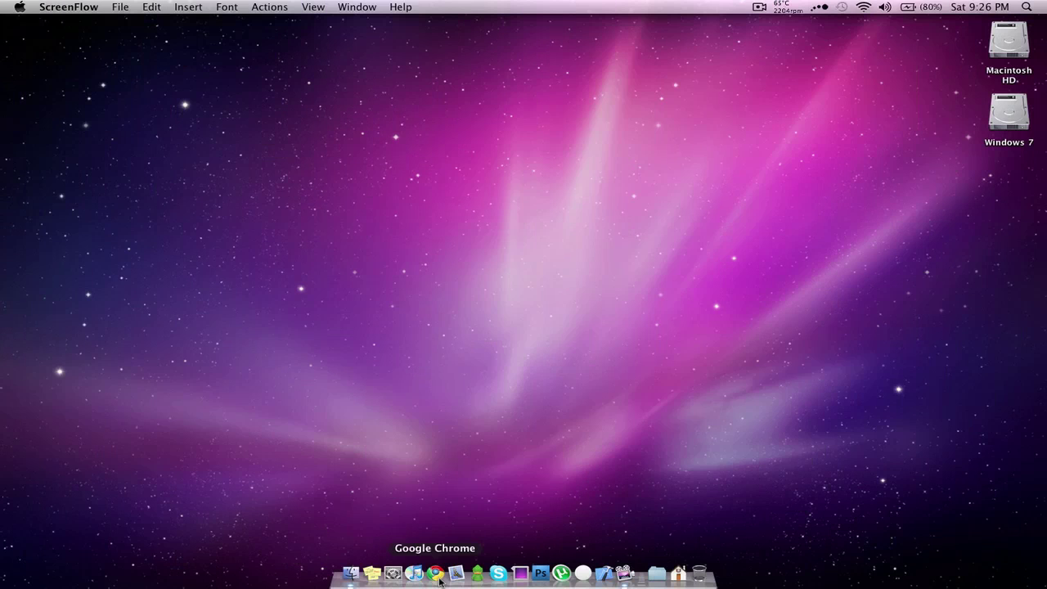
# - Open a maximized Chrome window, search Google for "simfinger .app" and open the Softpedia download page for SimFinger 1.0
pyautogui.click(439, 579)
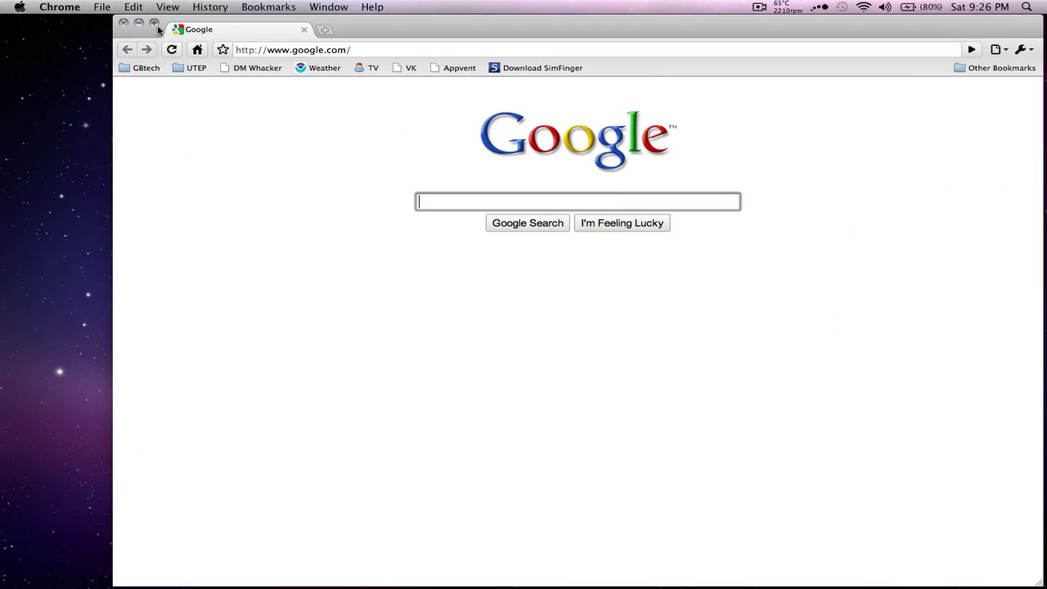
pyautogui.click(155, 23)
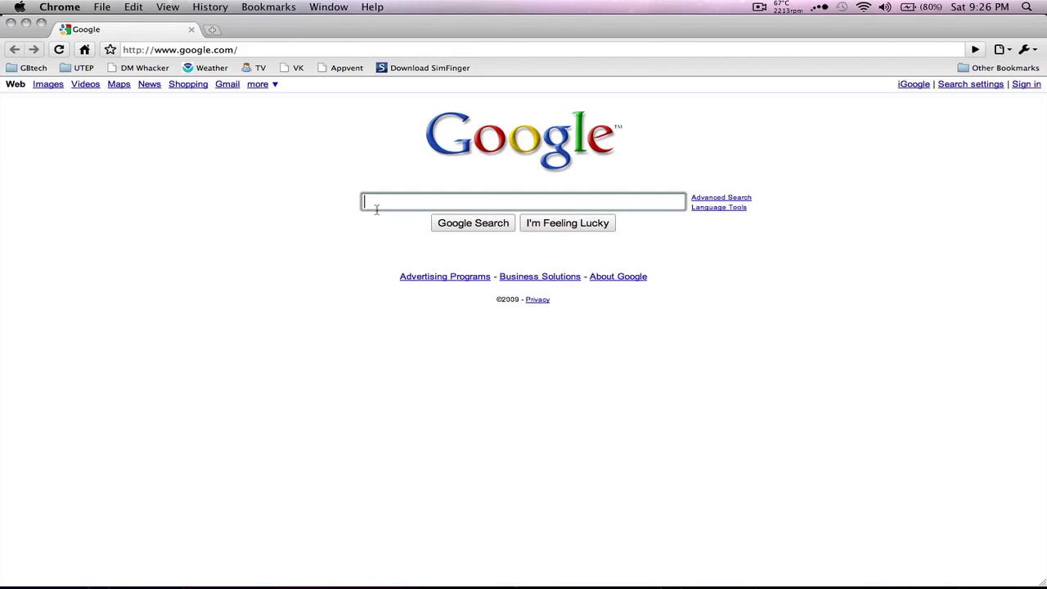
pyautogui.write('simfinger .app')
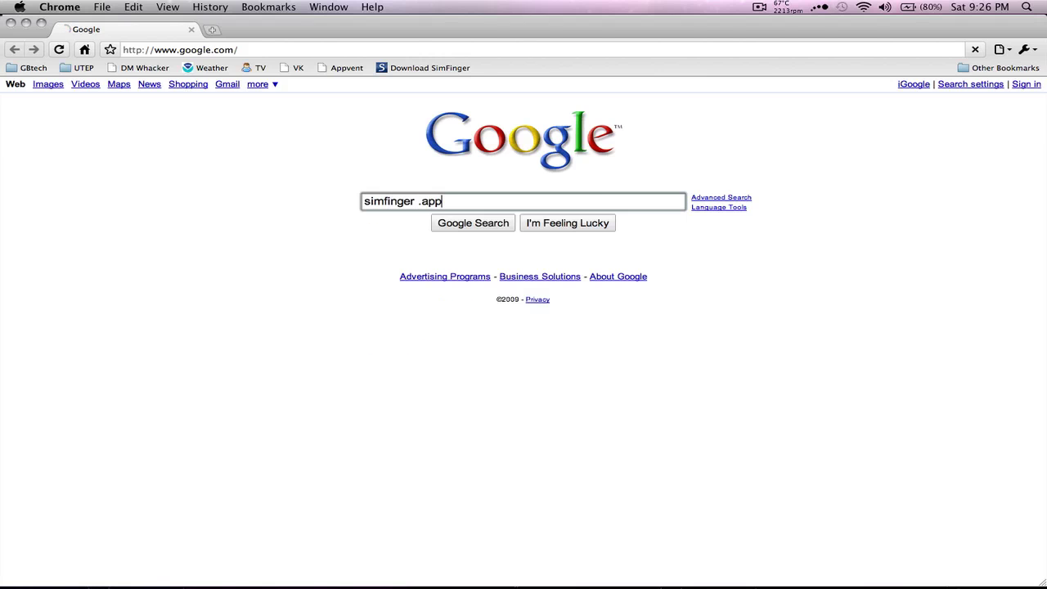
pyautogui.press('Return')
pyautogui.scroll(-5, 392, 346)
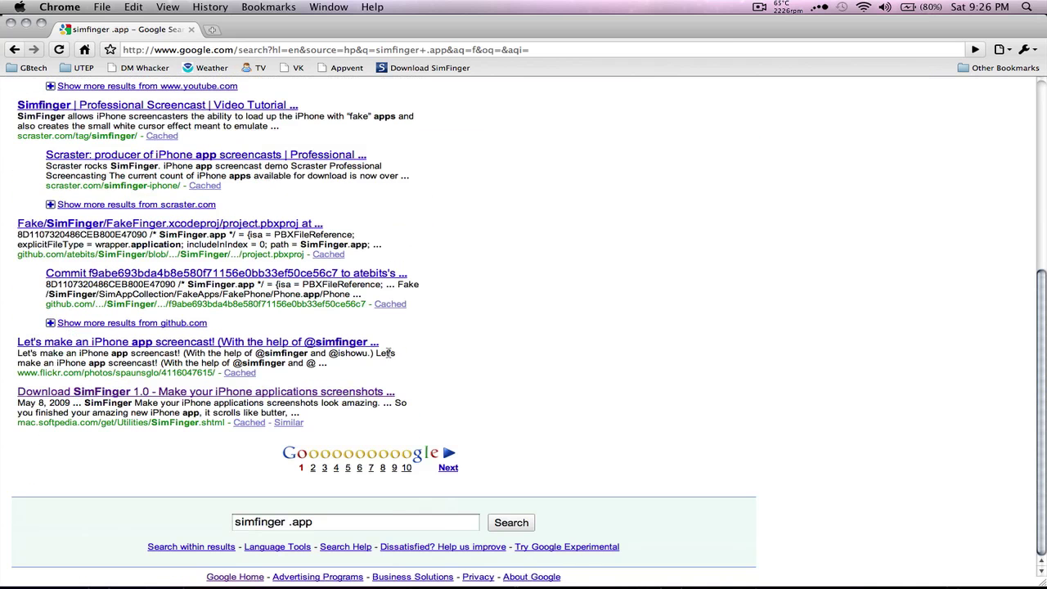
pyautogui.click(363, 393)
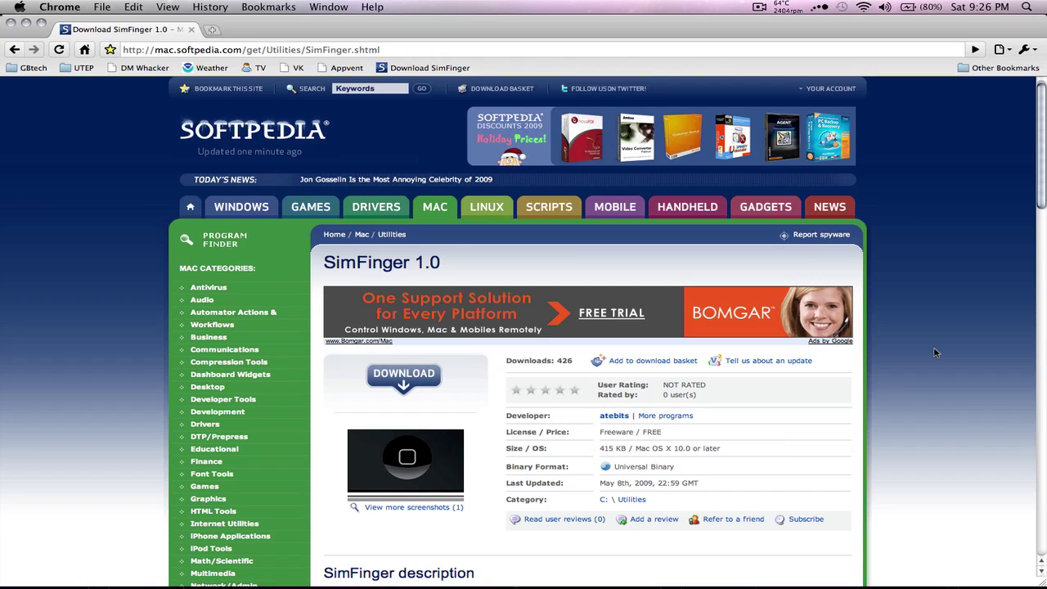
# - Hide the browser and launch iPhone Simulator through a Spotlight search
pyautogui.press('super+h')
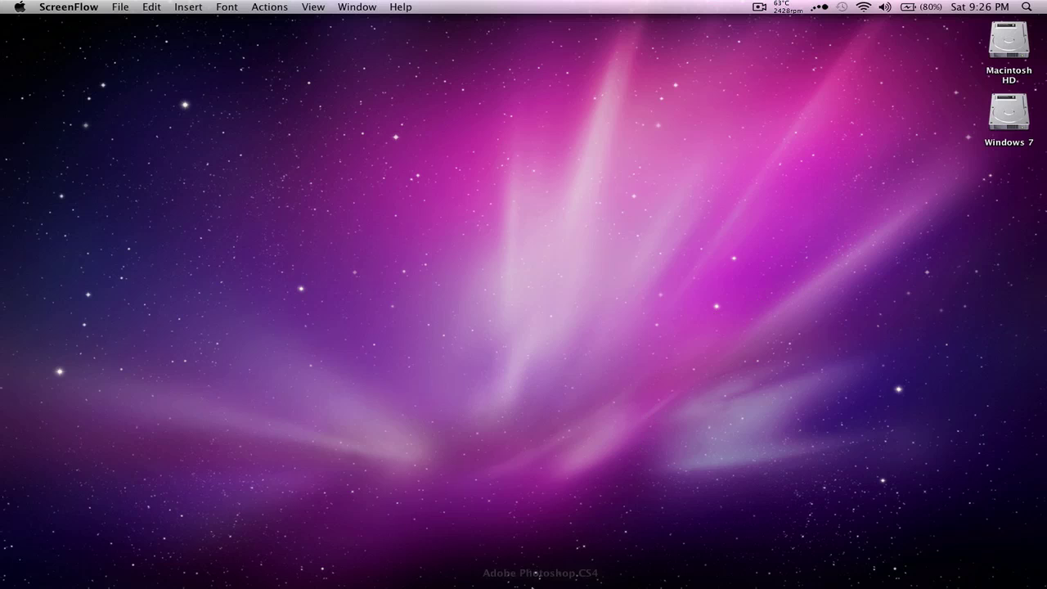
pyautogui.moveTo(582, 579)
pyautogui.press('super+space')
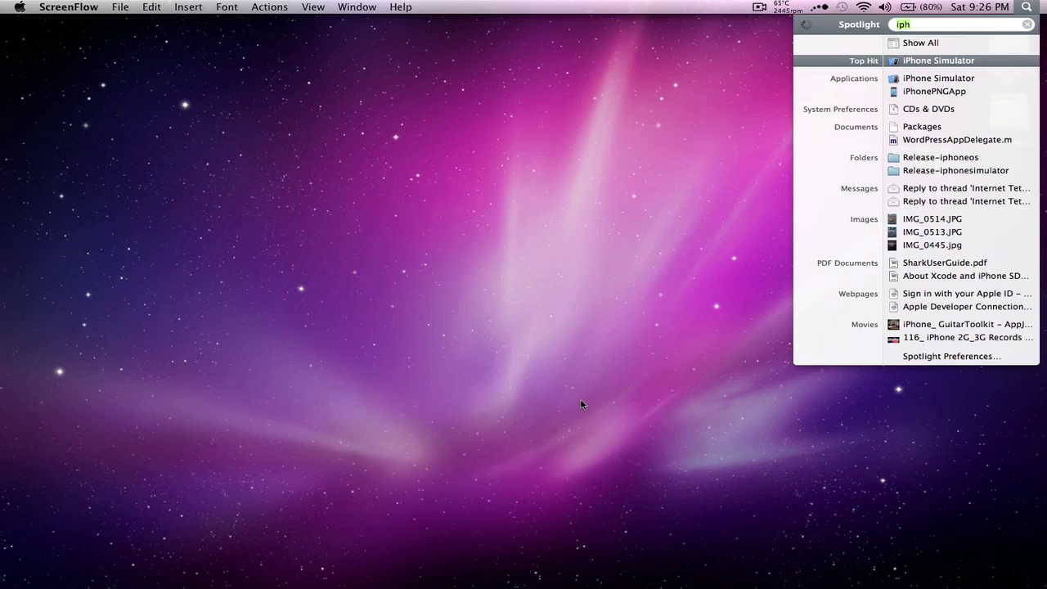
pyautogui.write('i')
pyautogui.press('Return')
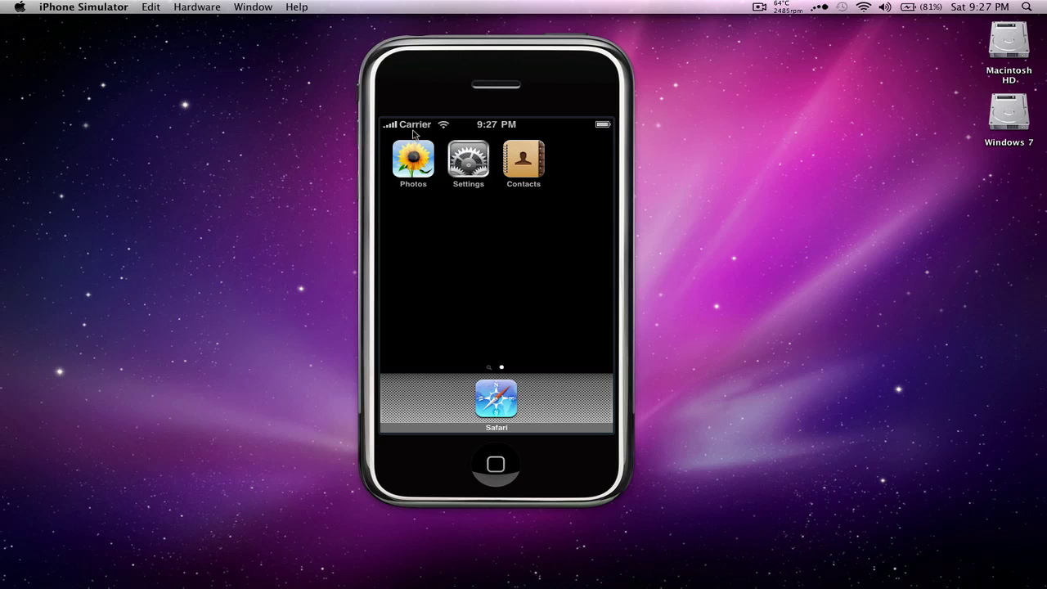
# - Launch SimFinger to overlay the iPhone frame on the simulator and make it the active application
pyautogui.moveTo(687, 582)
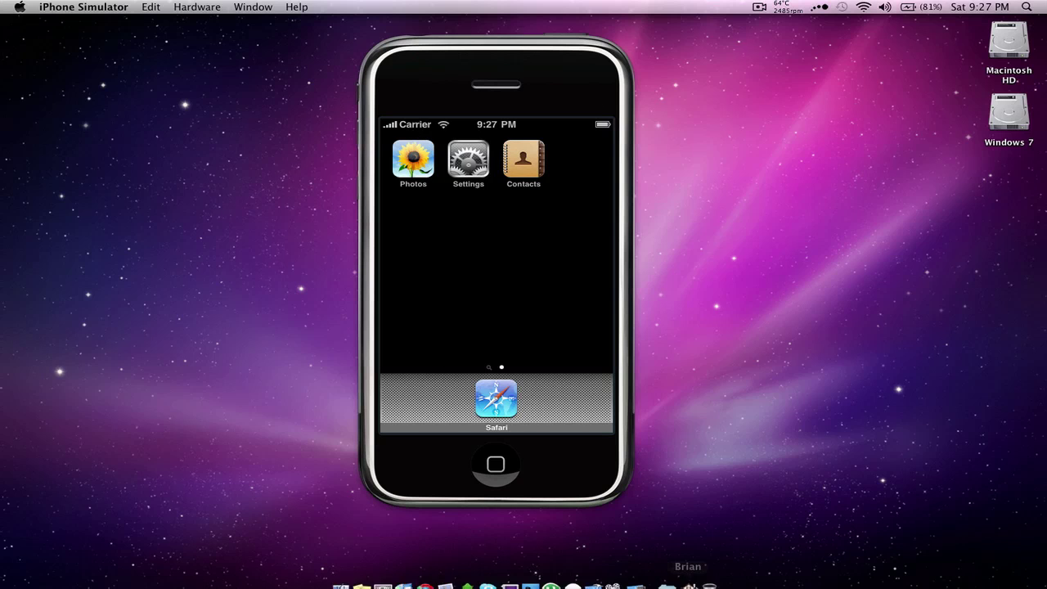
pyautogui.click(573, 573)
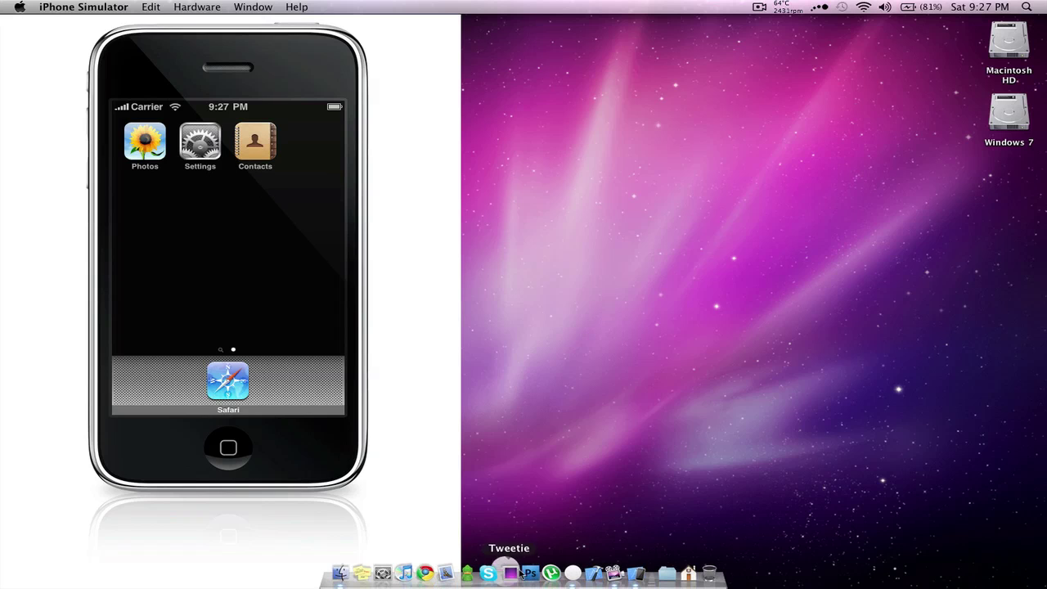
pyautogui.click(571, 574)
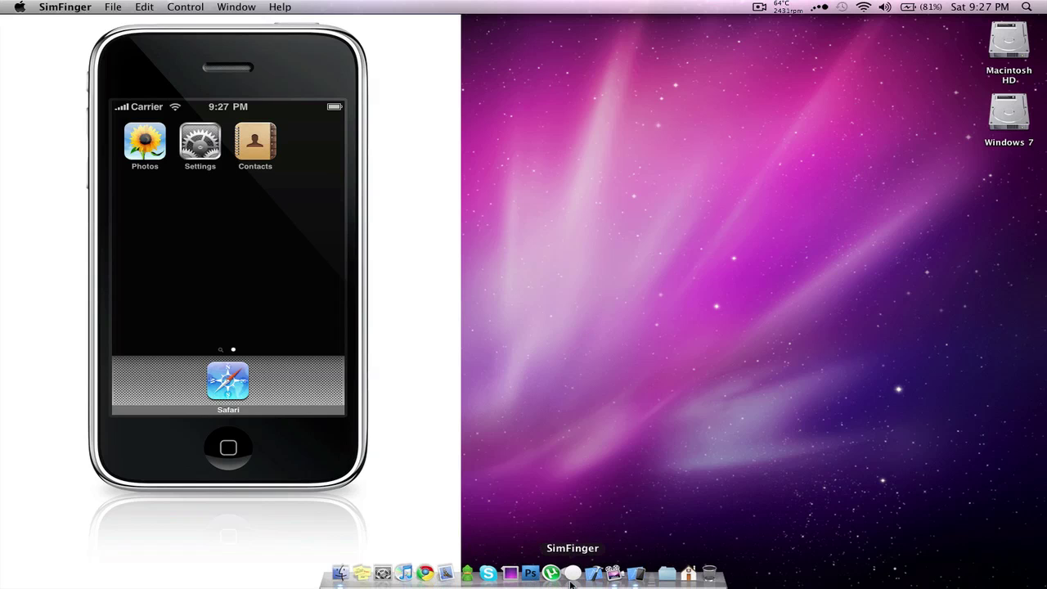
# - Set SimFinger's fake carrier text to AT&T and save it
pyautogui.click(186, 8)
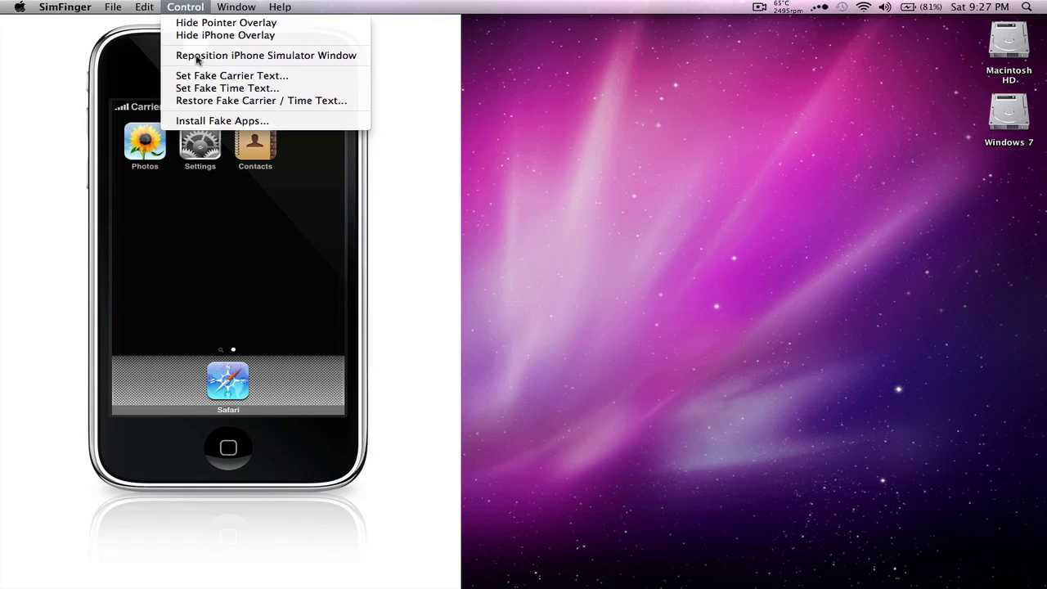
pyautogui.click(258, 76)
pyautogui.write('AT&')
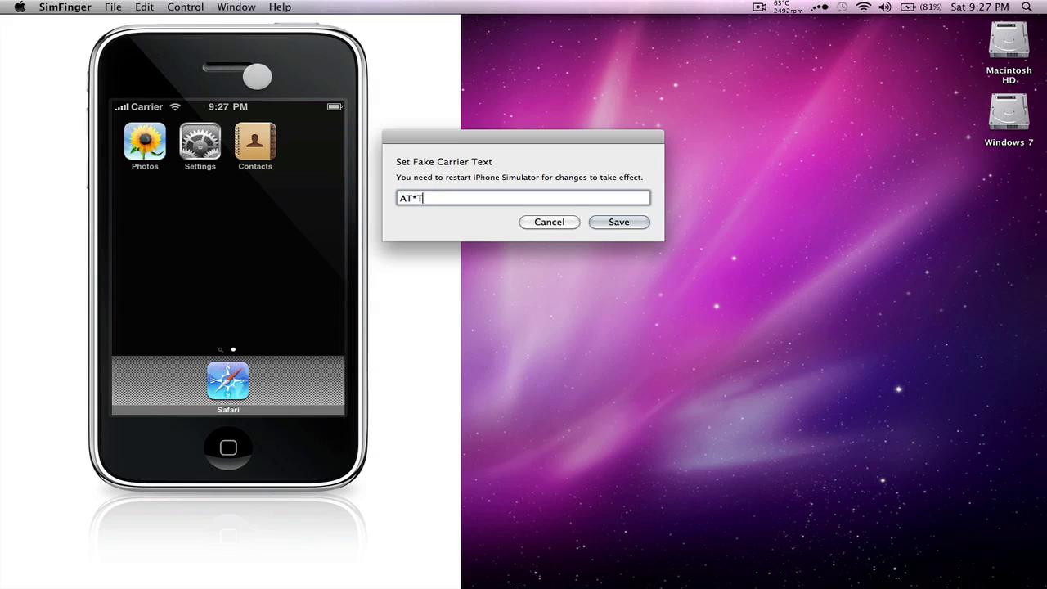
pyautogui.write('T')
pyautogui.press('Return')
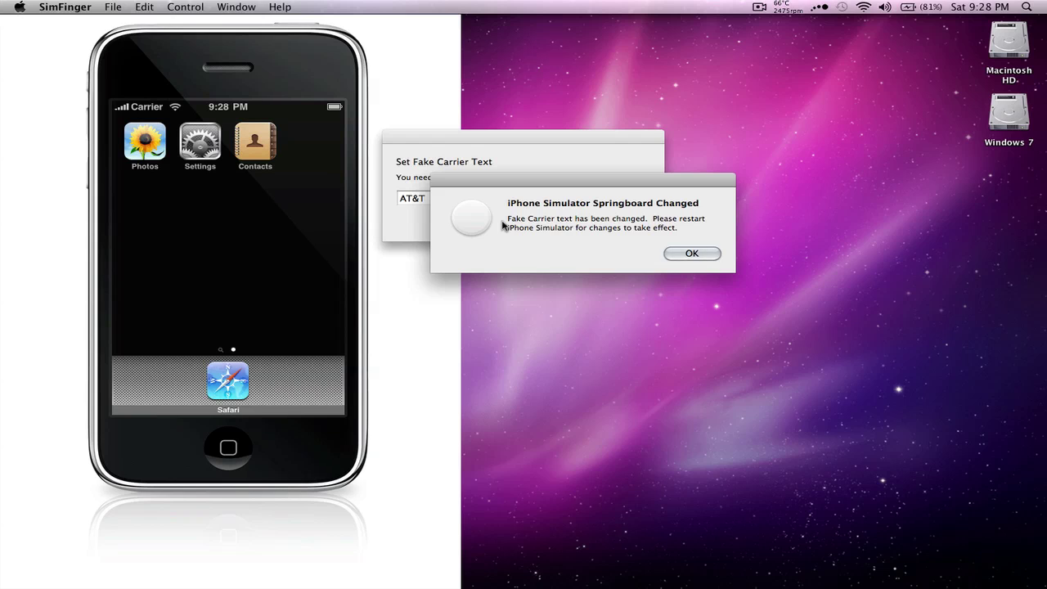
pyautogui.click(685, 257)
# - Quit both SimFinger and iPhone Simulator, then relaunch iPhone Simulator to apply the new carrier text
pyautogui.click(59, 7)
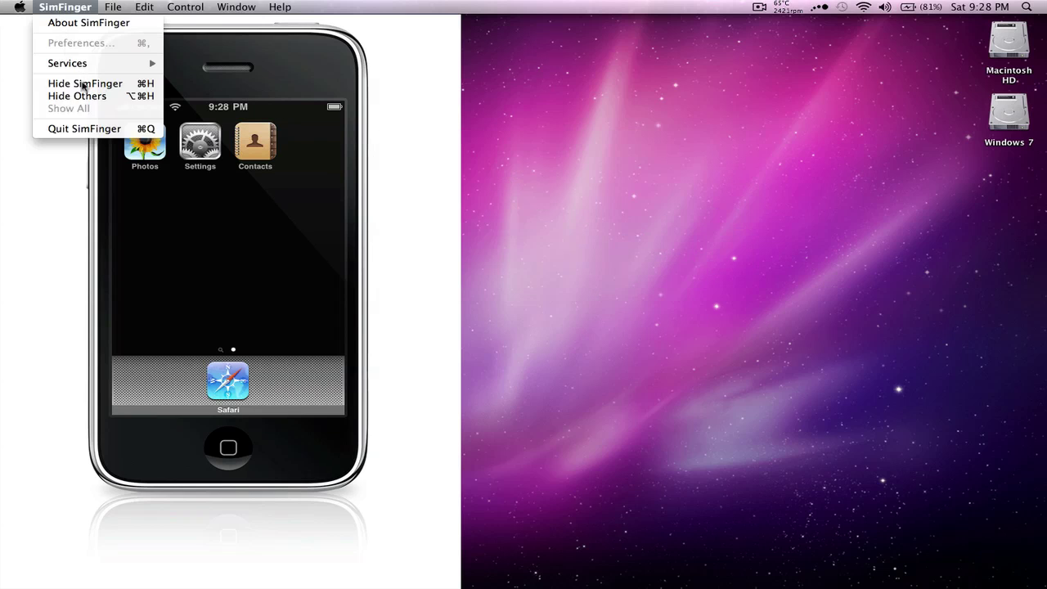
pyautogui.click(91, 127)
pyautogui.click(80, 10)
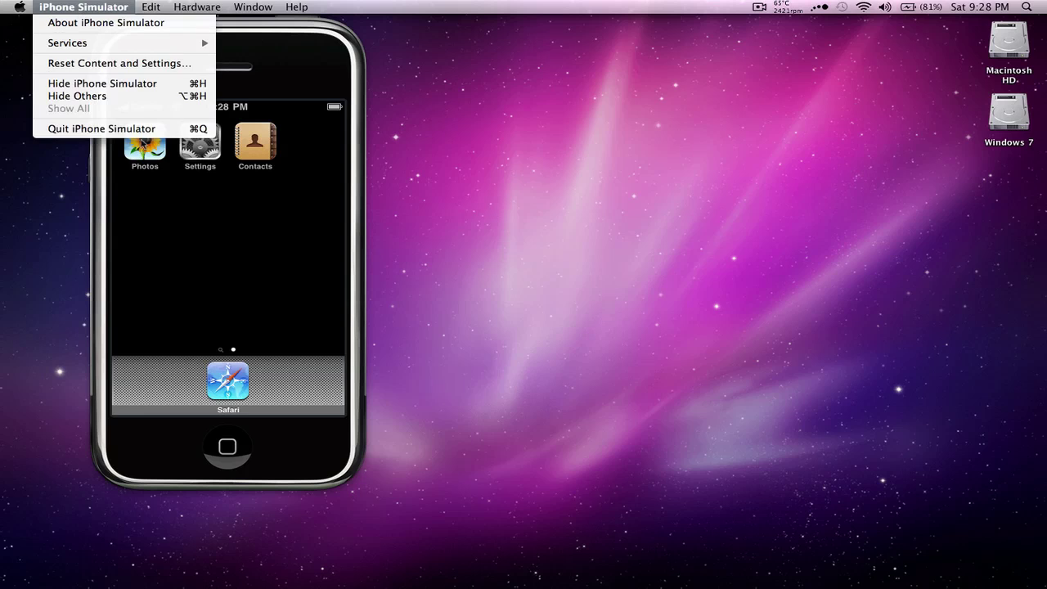
pyautogui.click(101, 129)
pyautogui.press('super+space')
pyautogui.write('iphone')
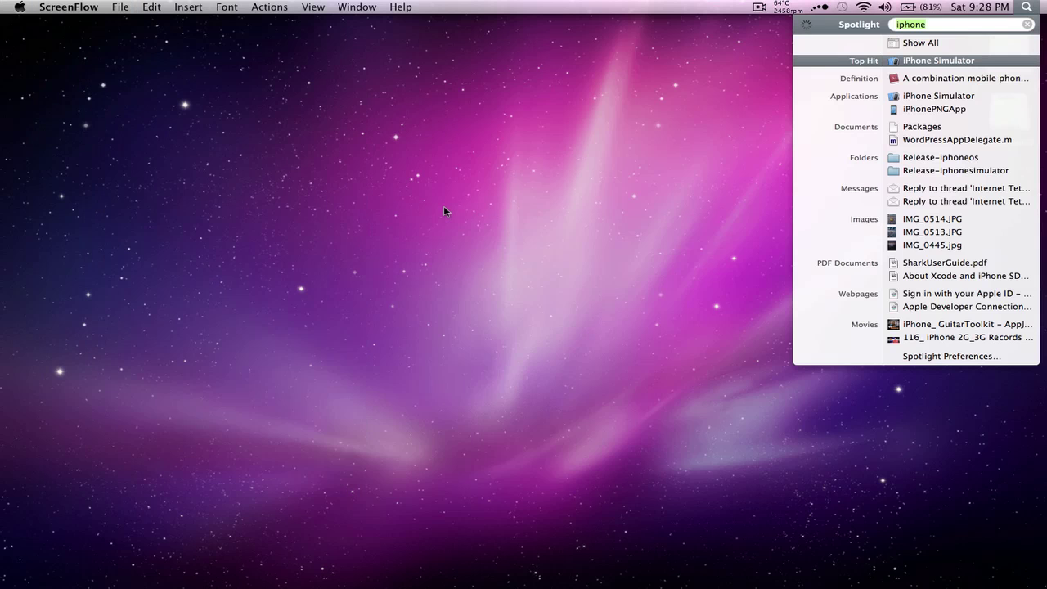
pyautogui.press('Return')
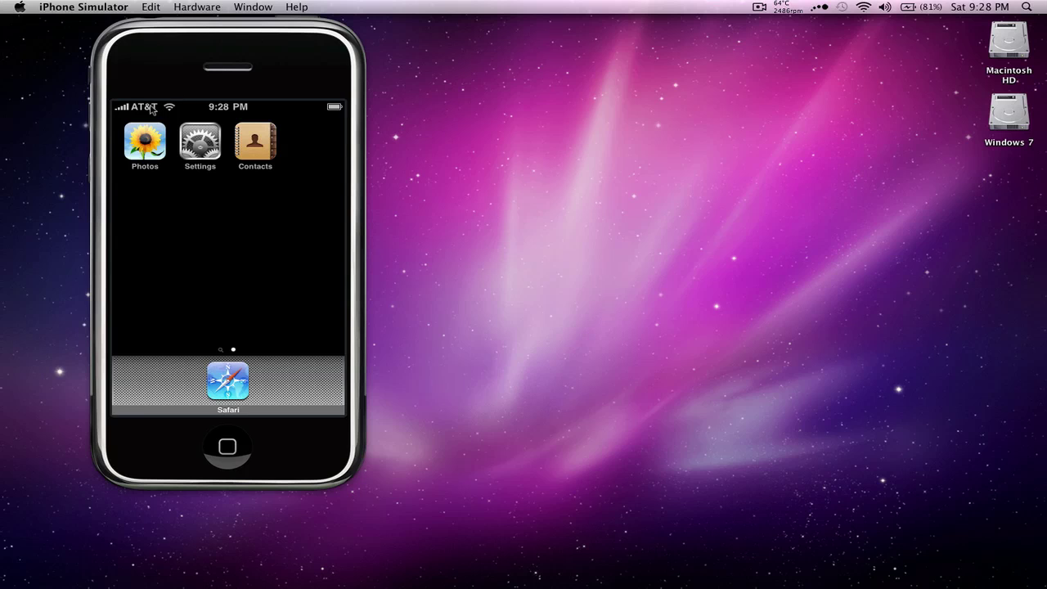
# - Reopen SimFinger and install its fake apps in iPhone Simulator
pyautogui.moveTo(663, 577)
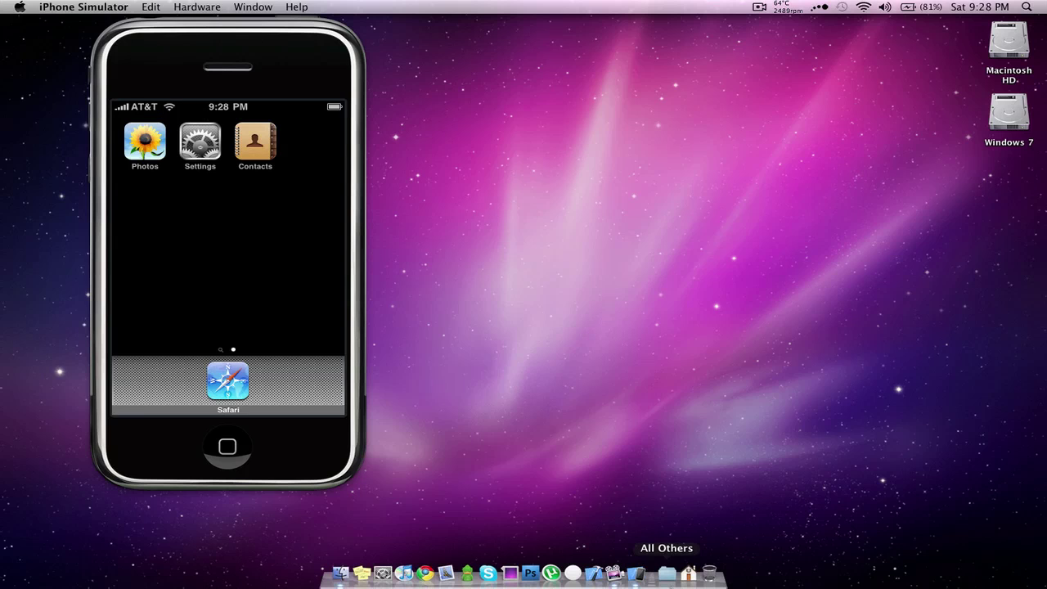
pyautogui.click(577, 577)
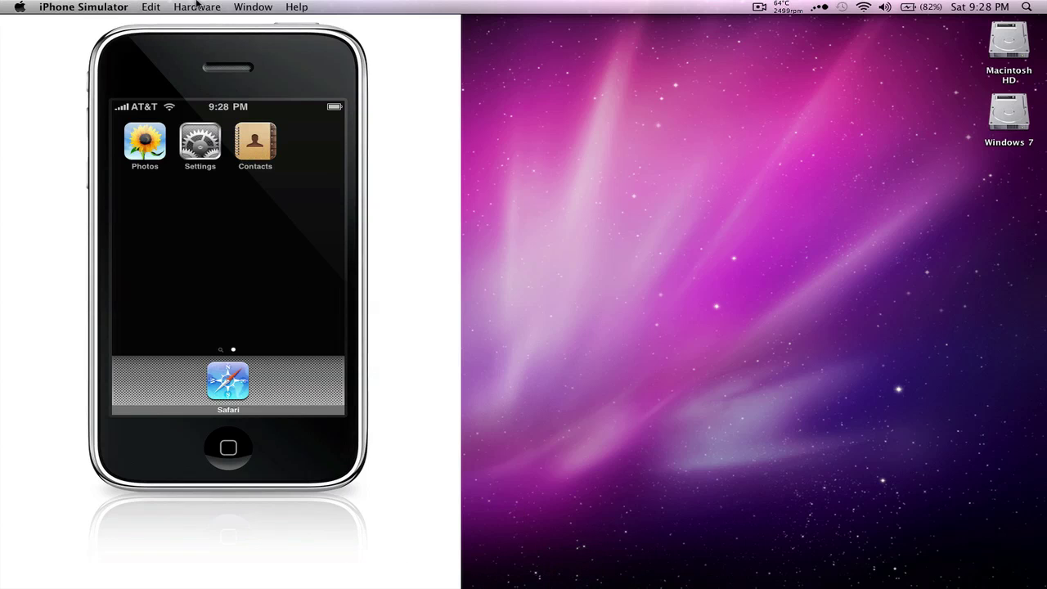
pyautogui.moveTo(530, 578)
pyautogui.click(575, 575)
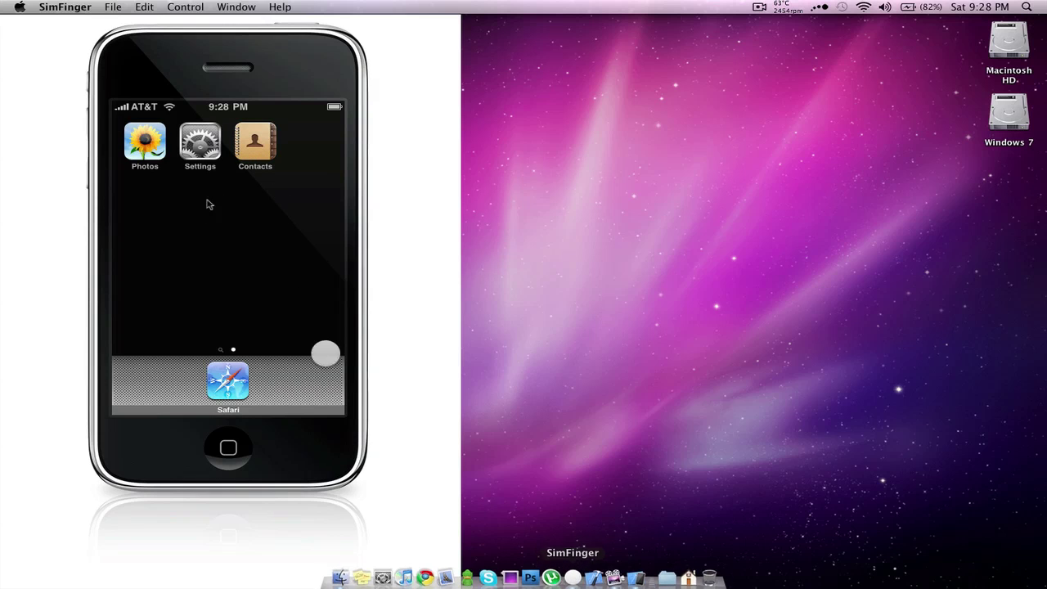
pyautogui.click(187, 7)
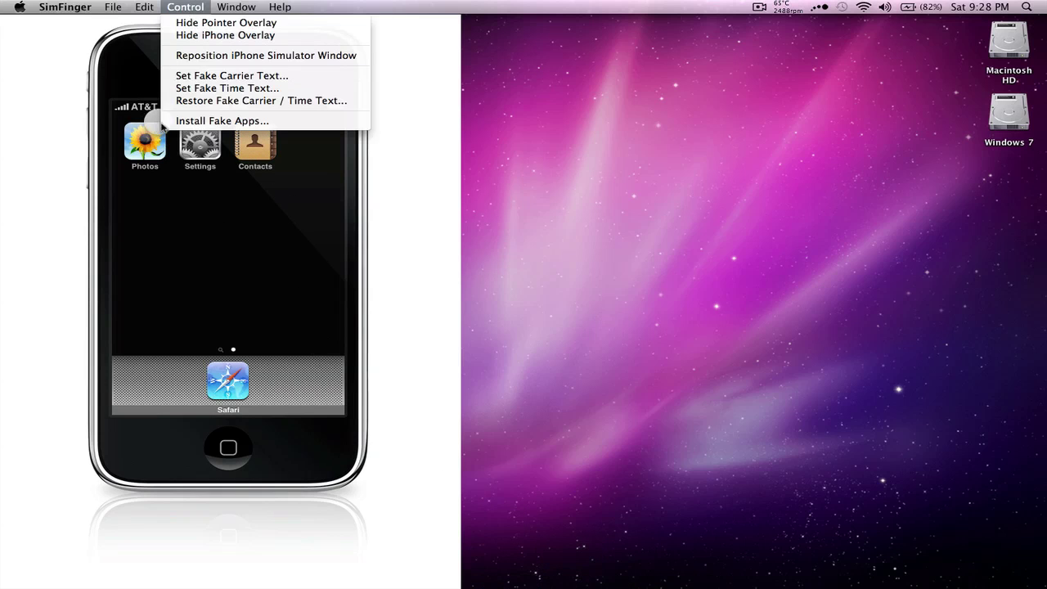
pyautogui.click(220, 121)
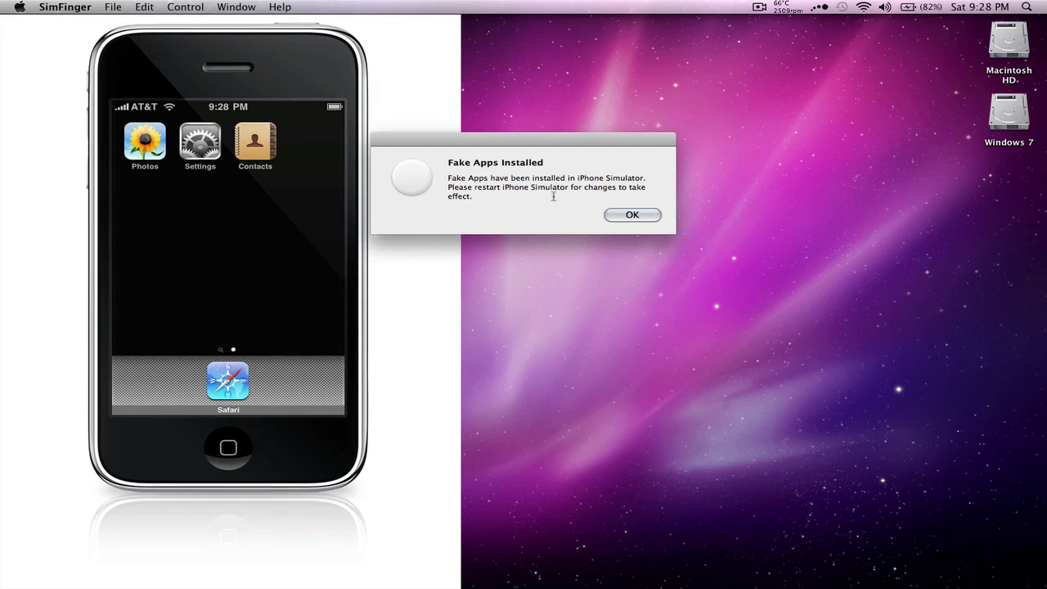
pyautogui.moveTo(448, 180); pyautogui.dragTo(470, 179)
pyautogui.click(633, 215)
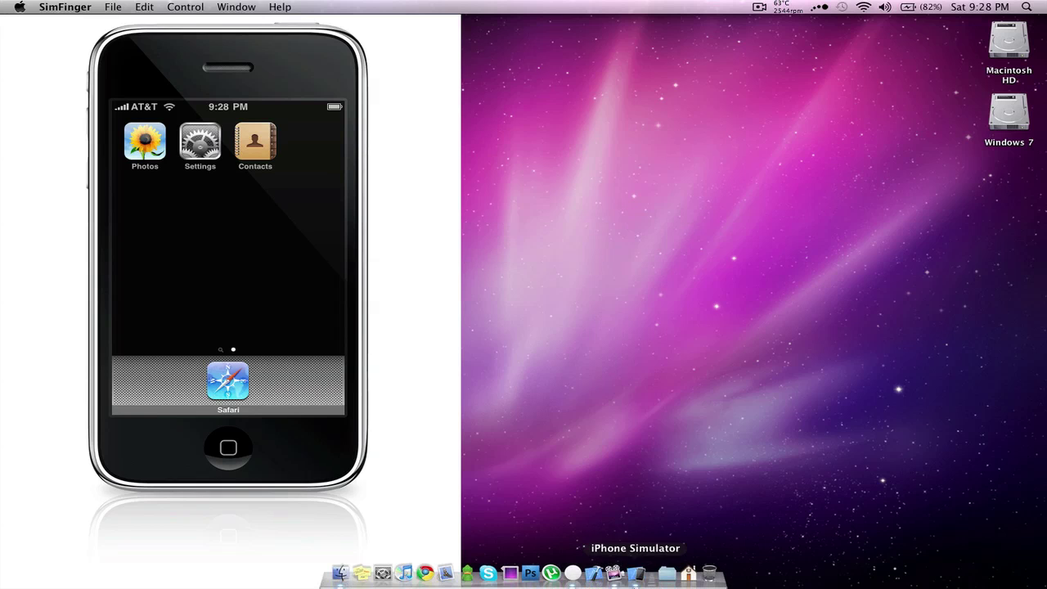
# - Restart iPhone Simulator with SimFinger closed so the fake apps load on the home screen
pyautogui.rightClick(574, 577)
pyautogui.click(578, 542)
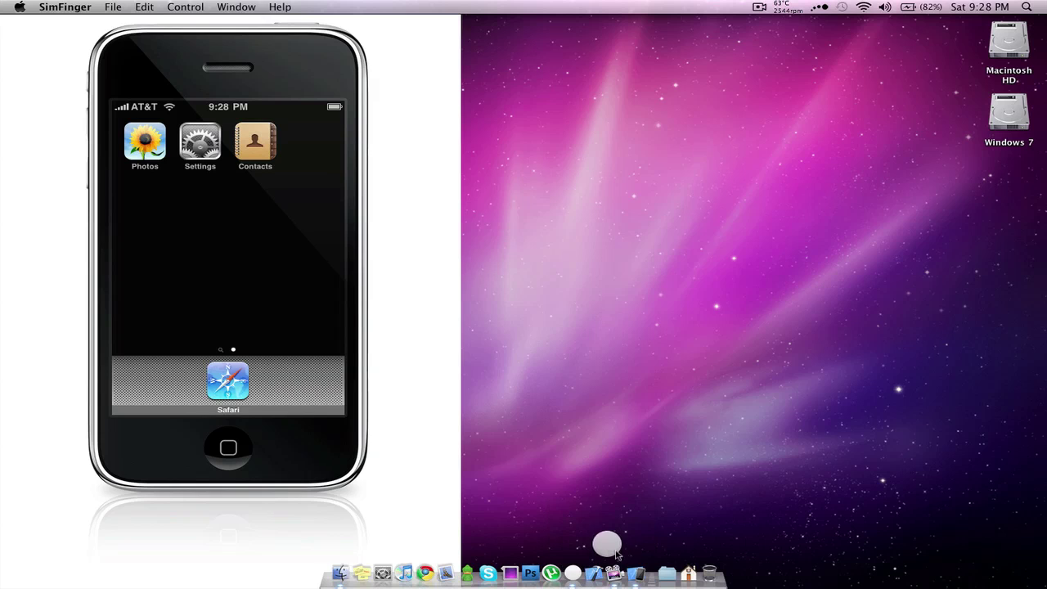
pyautogui.rightClick(641, 575)
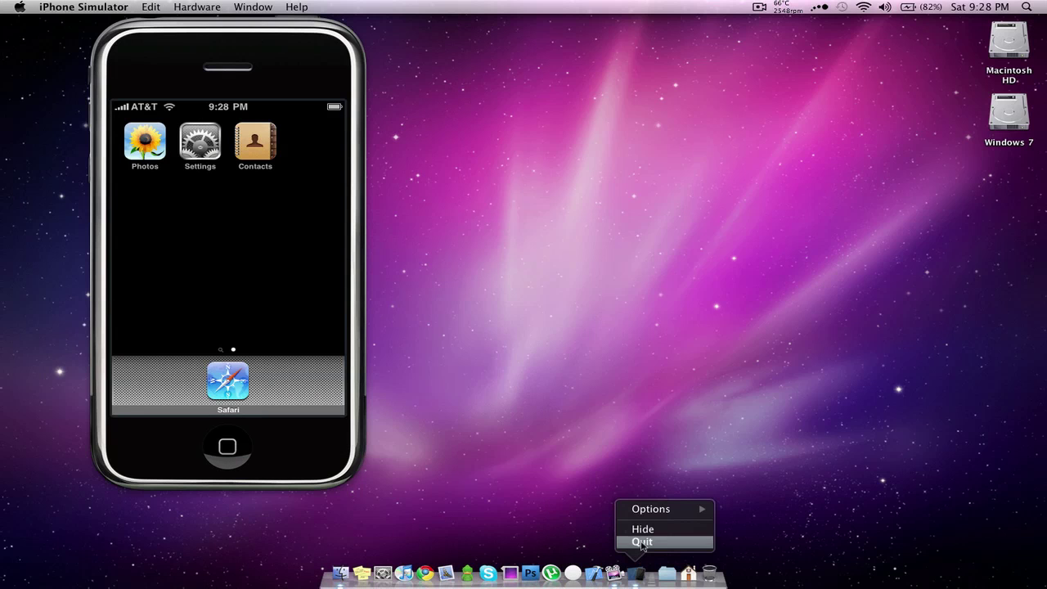
pyautogui.click(643, 540)
pyautogui.click(524, 358)
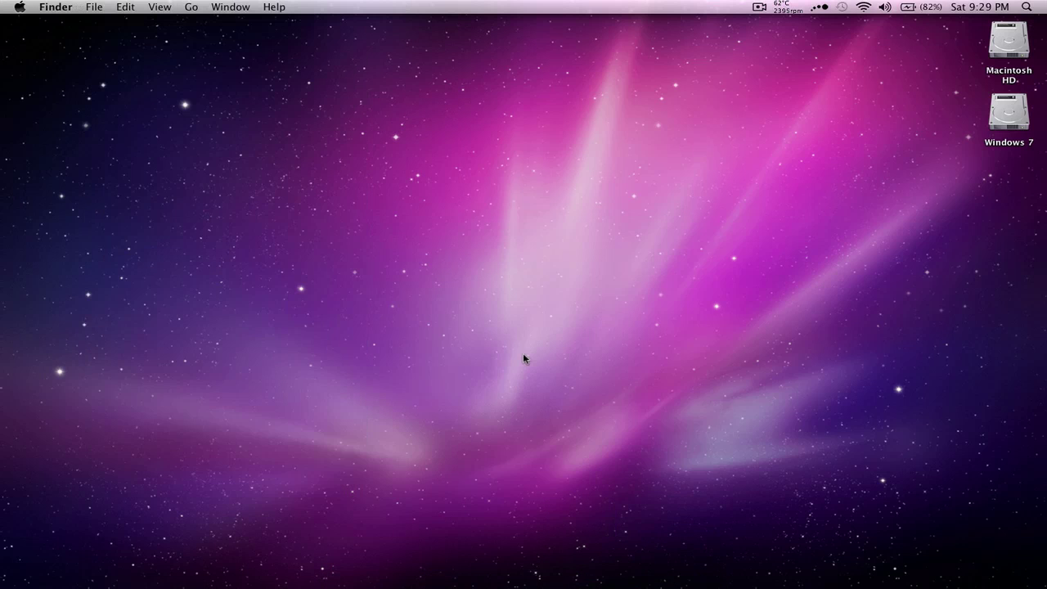
pyautogui.press('super+space')
pyautogui.write('iphone')
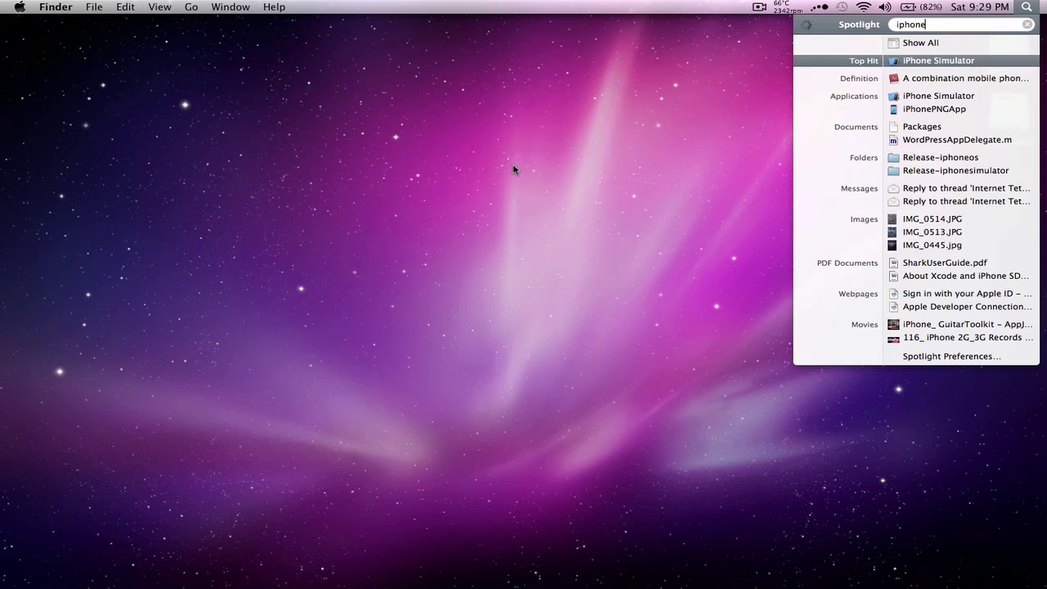
pyautogui.press('Return')
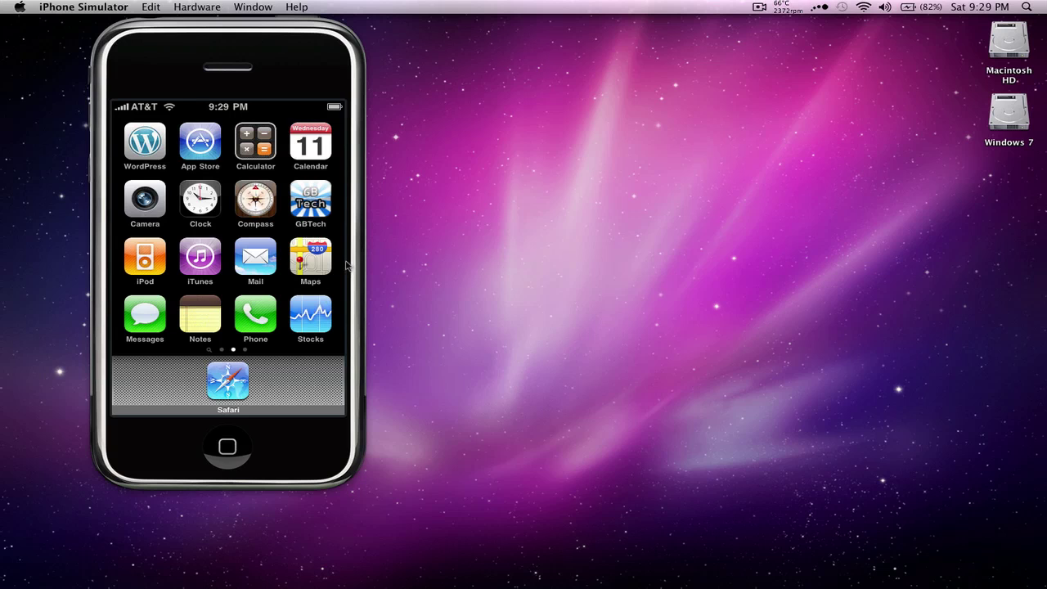
# - Swipe back and forth through the simulator's home screen pages to examine the installed apps
pyautogui.moveTo(292, 270); pyautogui.dragTo(327, 270)
pyautogui.moveTo(180, 270); pyautogui.dragTo(394, 267)
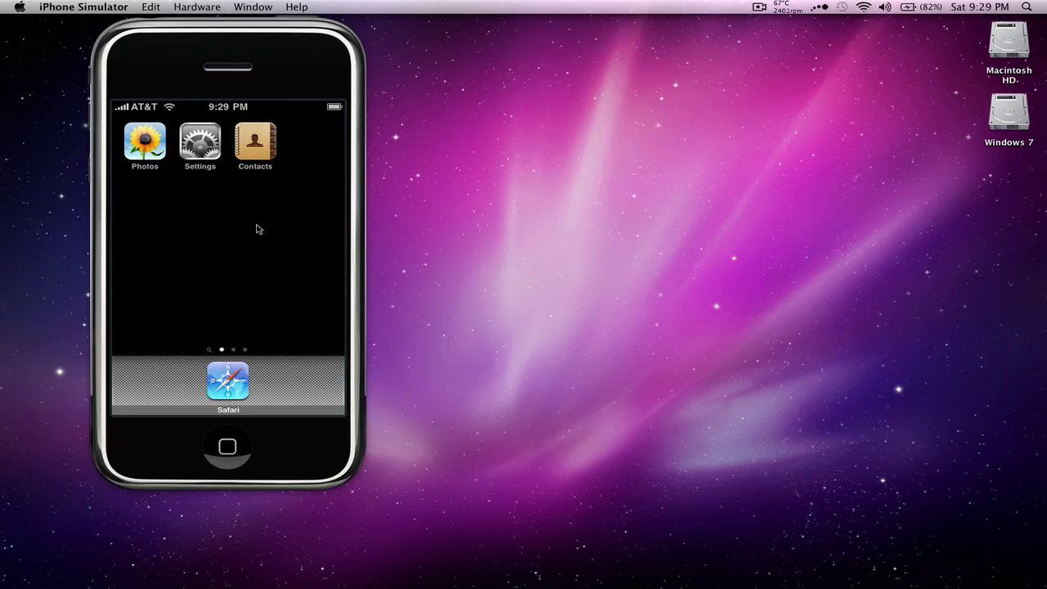
pyautogui.moveTo(257, 229); pyautogui.dragTo(155, 209)
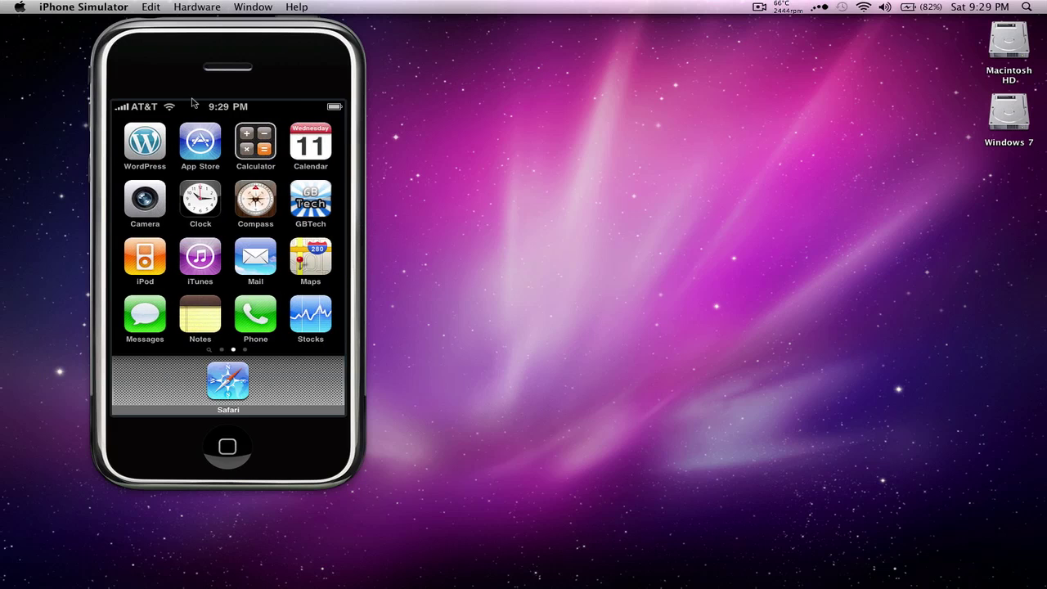
pyautogui.moveTo(211, 238); pyautogui.dragTo(336, 237)
pyautogui.moveTo(173, 229); pyautogui.dragTo(205, 221)
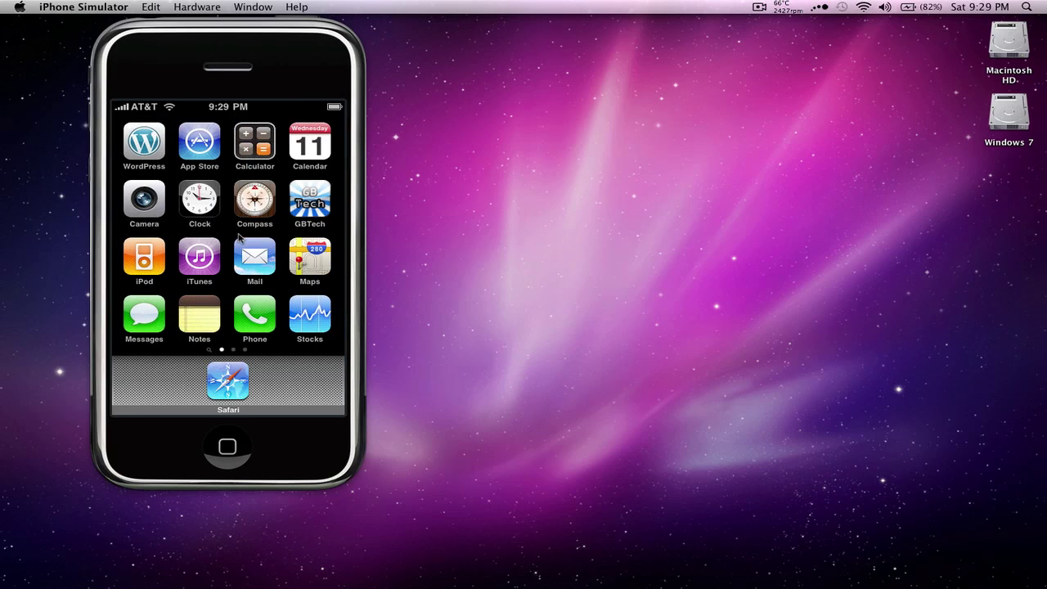
# - Move the iPhone Simulator window away from the desktop's edge and turn the home screen's icon editing mode on and off
pyautogui.moveTo(446, 577)
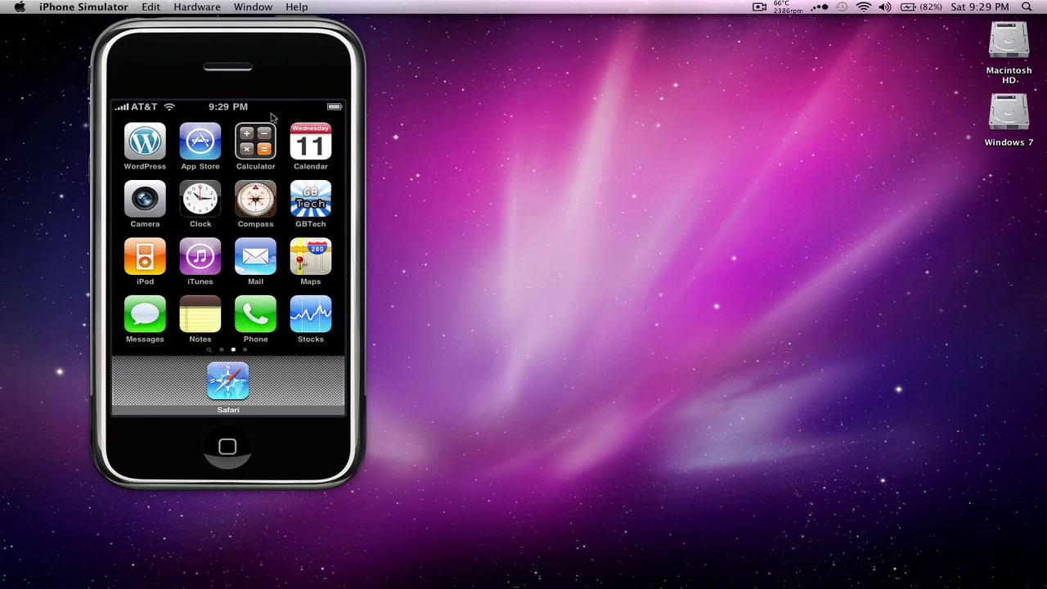
pyautogui.moveTo(358, 286); pyautogui.dragTo(608, 286)
pyautogui.click(457, 129)
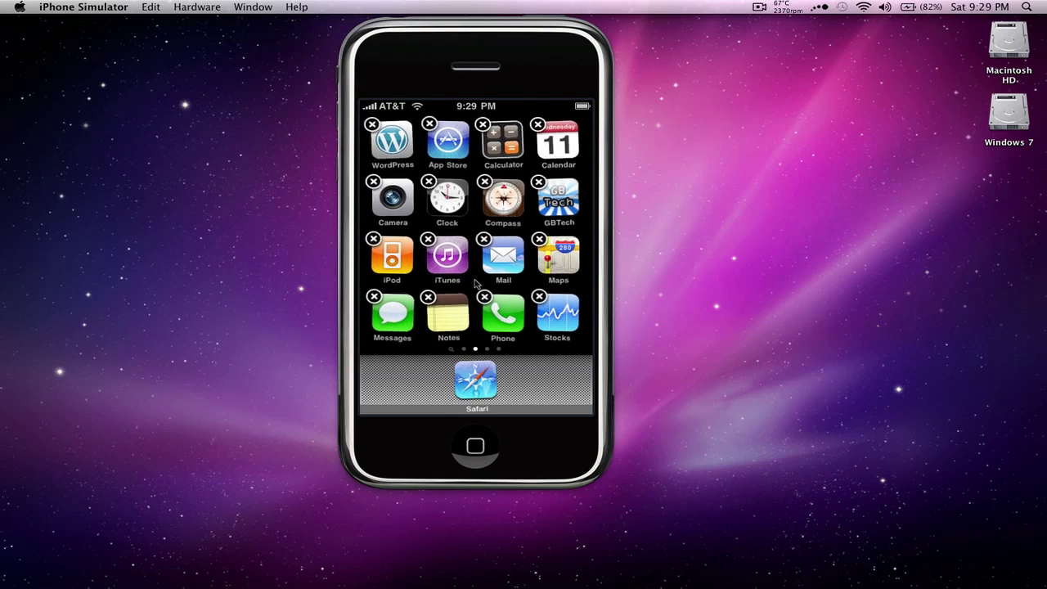
pyautogui.click(480, 455)
pyautogui.moveTo(481, 471); pyautogui.dragTo(698, 470)
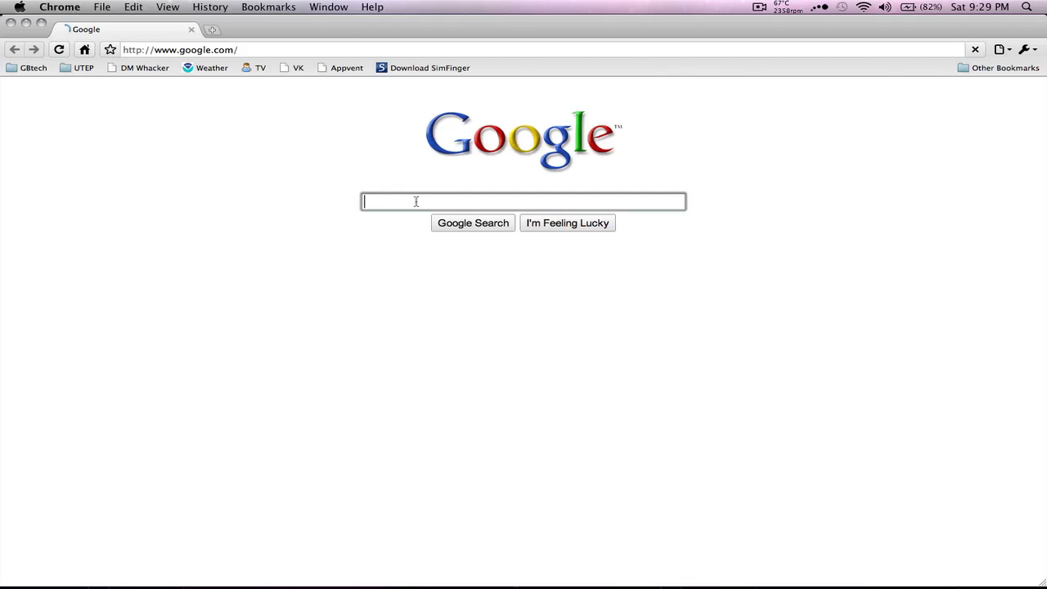
# - Search Google for simfinger and open the article "Not Your Average iPhone Screencast" at its screenshot of the official icon order
pyautogui.write('simfinger')
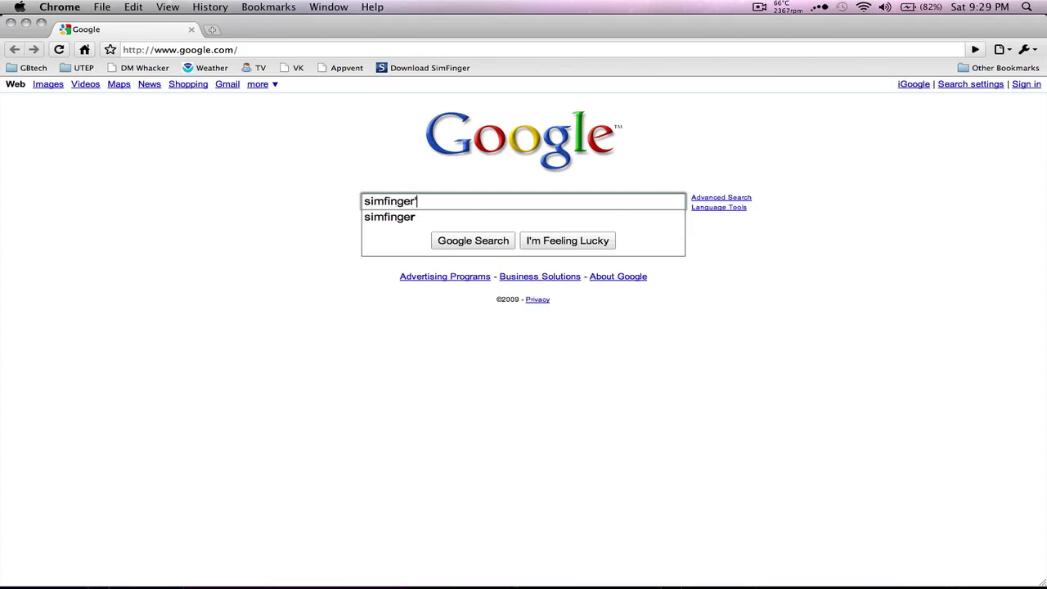
pyautogui.press('Return')
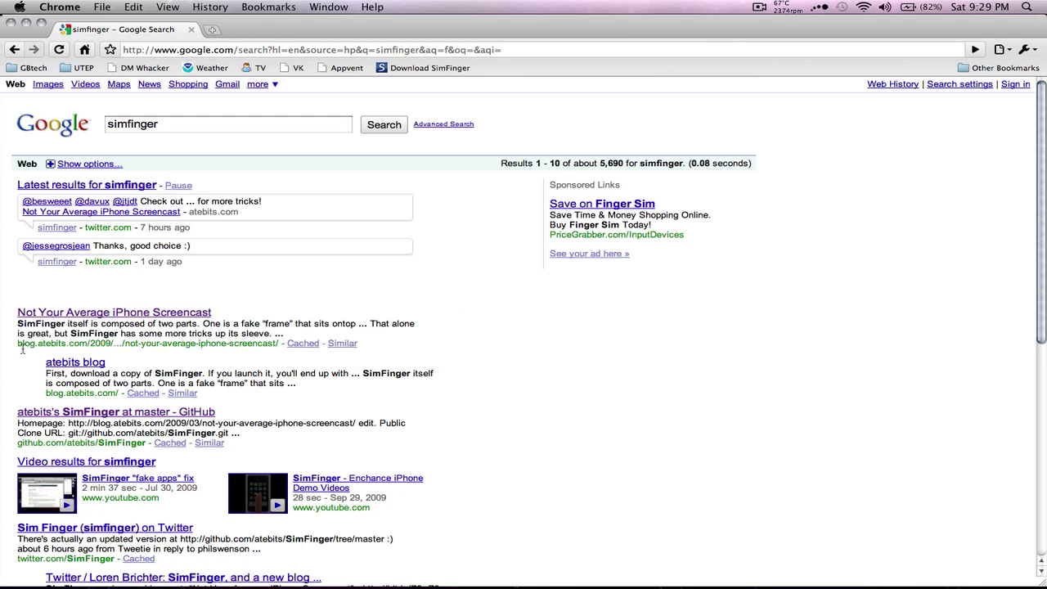
pyautogui.moveTo(22, 349); pyautogui.dragTo(96, 345)
pyautogui.click(168, 363)
pyautogui.click(196, 313)
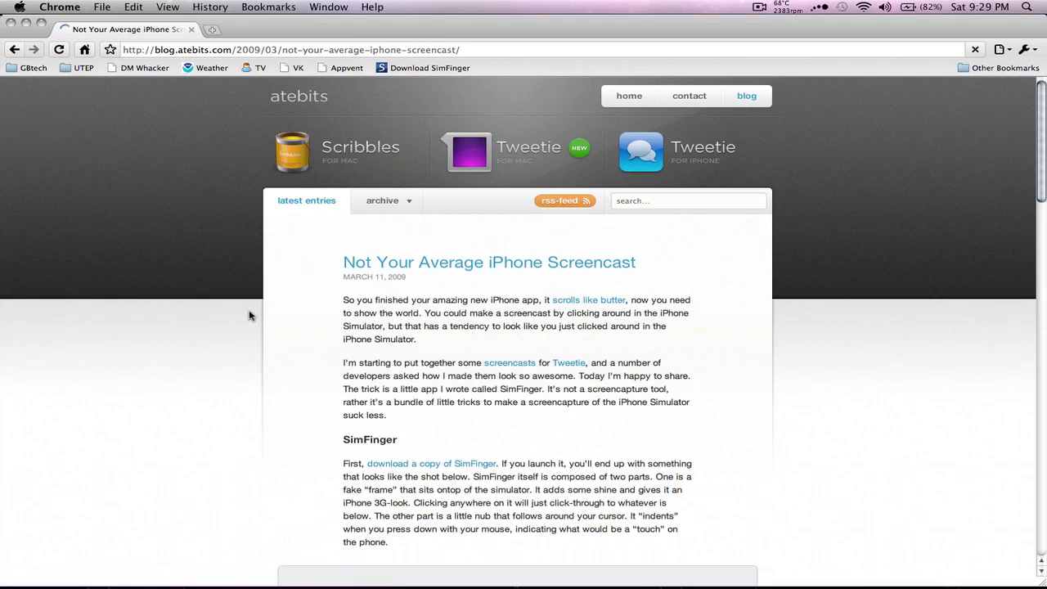
pyautogui.scroll(-20, 250, 316)
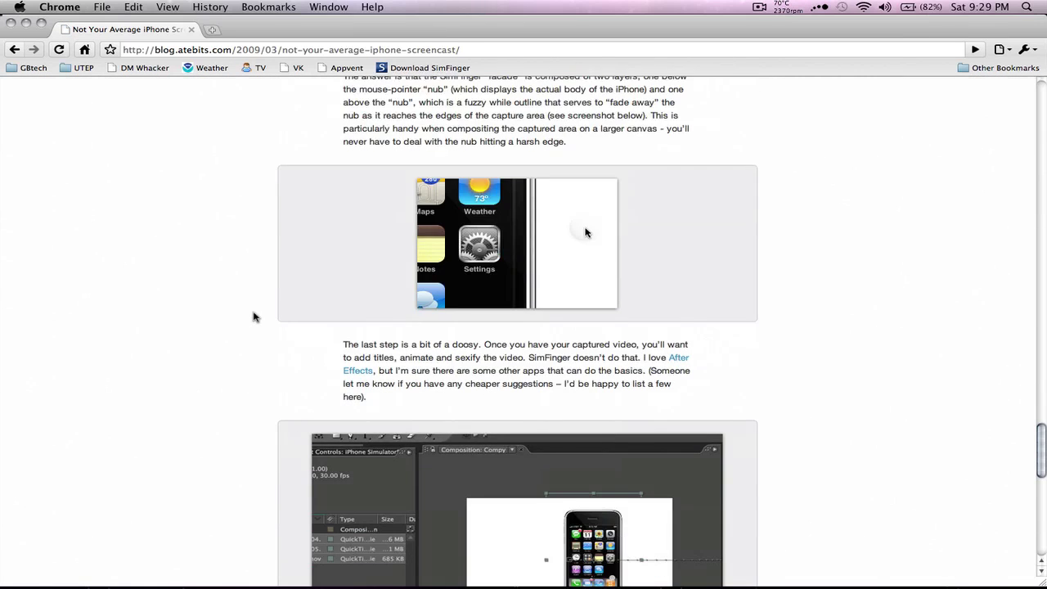
pyautogui.scroll(-15, 254, 317)
pyautogui.scroll(-3, 254, 317)
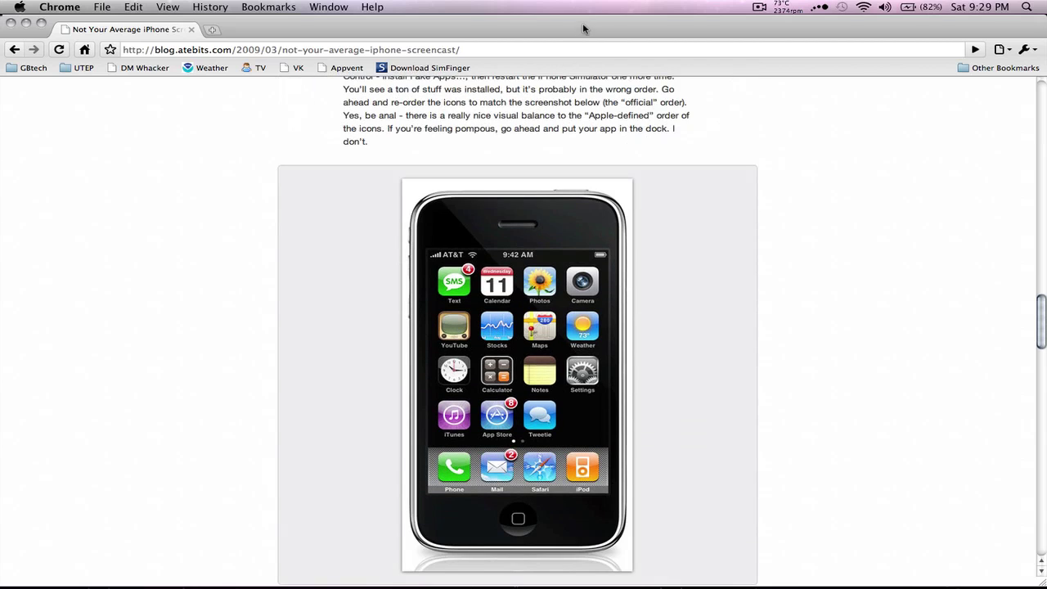
# - Switch to iPhone Simulator and reorder the home screen icons to begin with Messages, Calendar and Photos, following the article's screenshot
pyautogui.press('super+Tab')
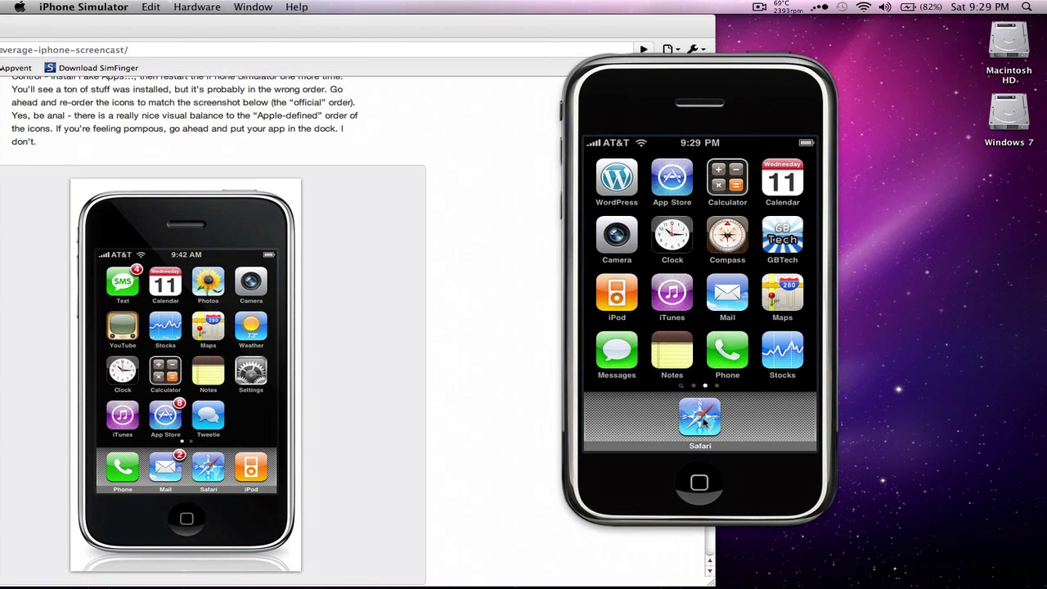
pyautogui.click(610, 352)
pyautogui.moveTo(610, 351); pyautogui.dragTo(615, 178)
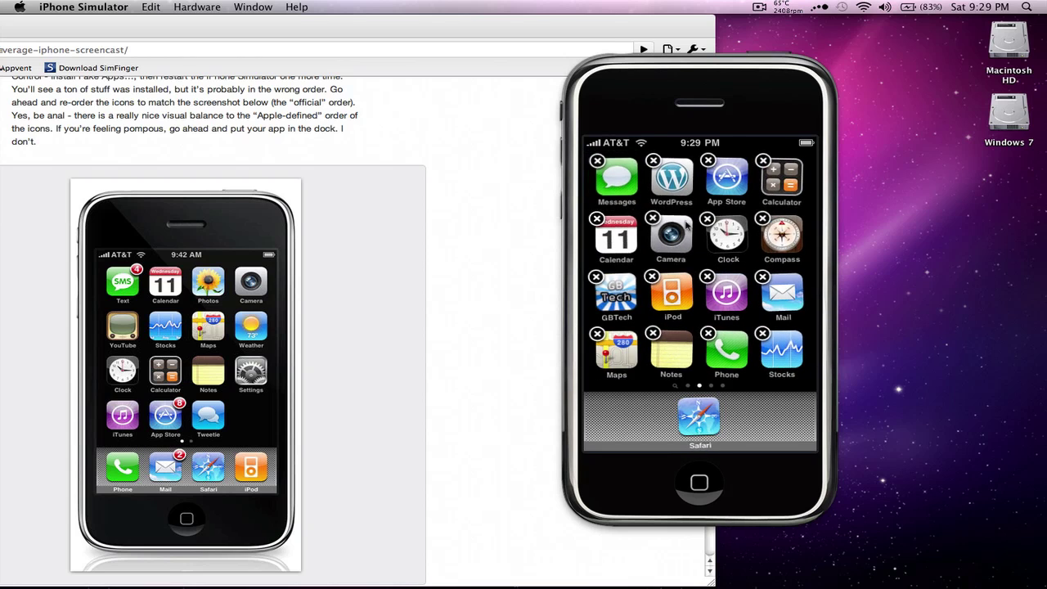
pyautogui.moveTo(617, 237); pyautogui.dragTo(674, 182)
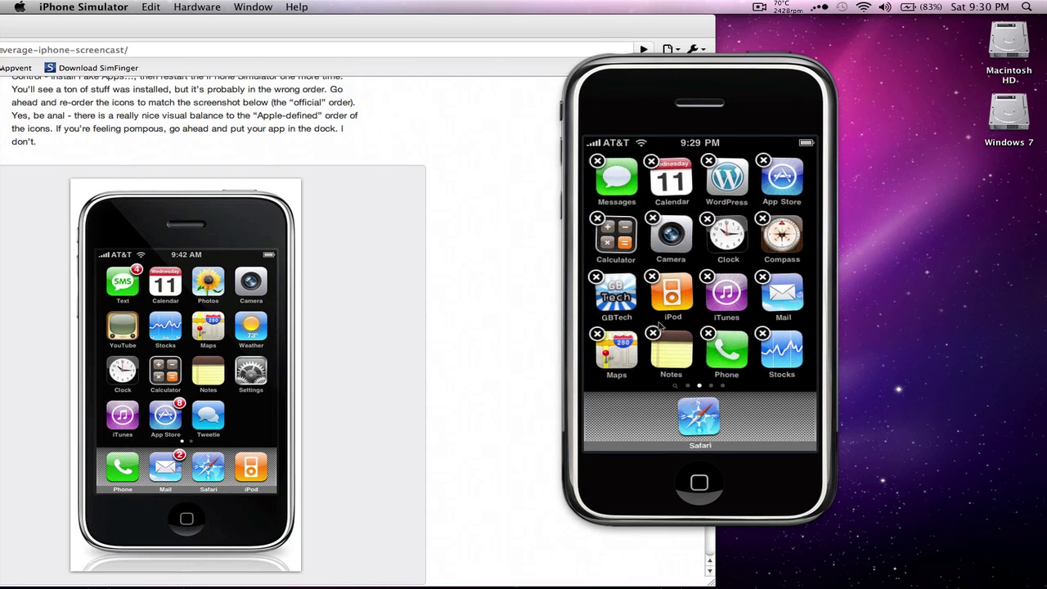
pyautogui.moveTo(652, 321); pyautogui.dragTo(589, 321)
pyautogui.moveTo(617, 175); pyautogui.dragTo(735, 182)
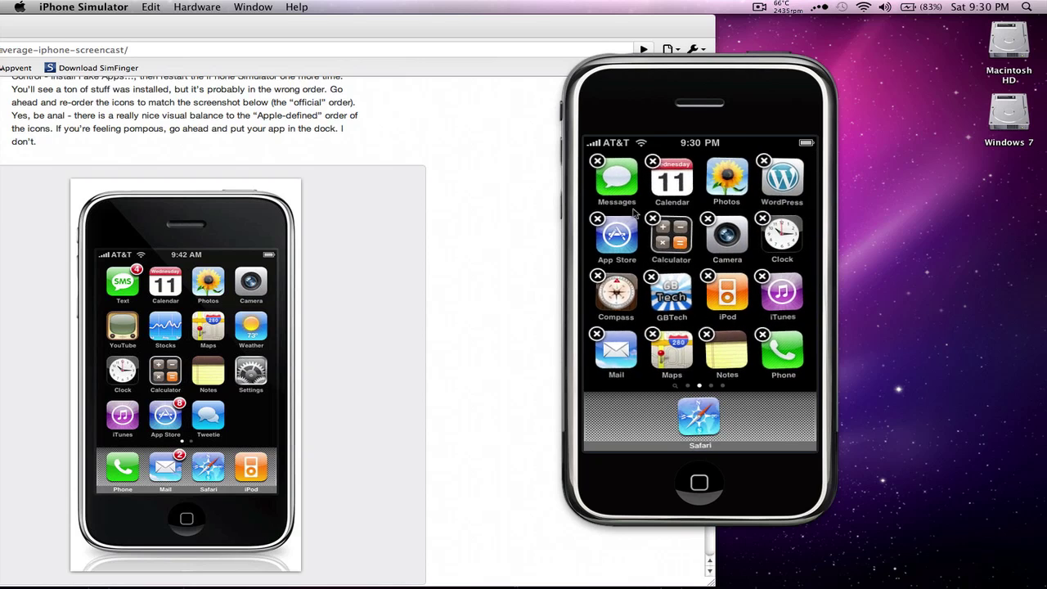
pyautogui.moveTo(635, 215); pyautogui.dragTo(634, 182)
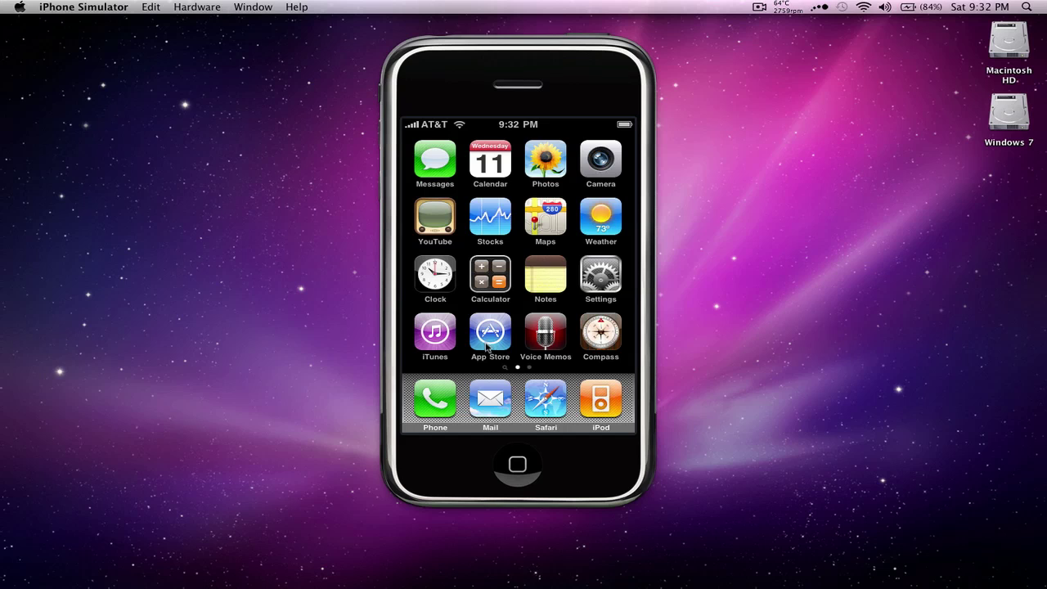
# - Open the fake Compass and Weather apps, spin Weather's number picker to try it out, and return to the home screen
pyautogui.click(603, 350)
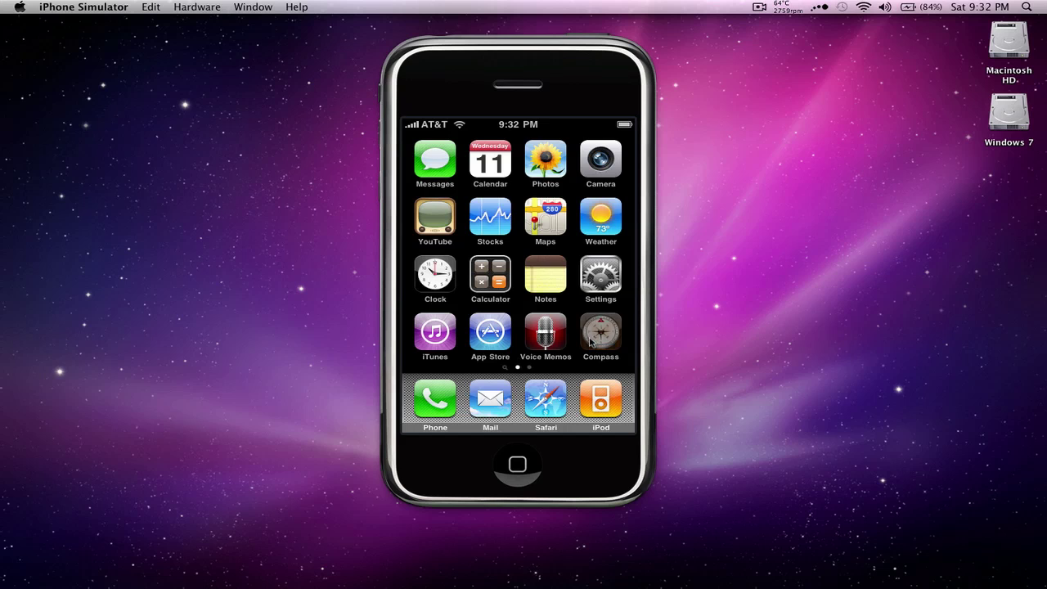
pyautogui.click(518, 458)
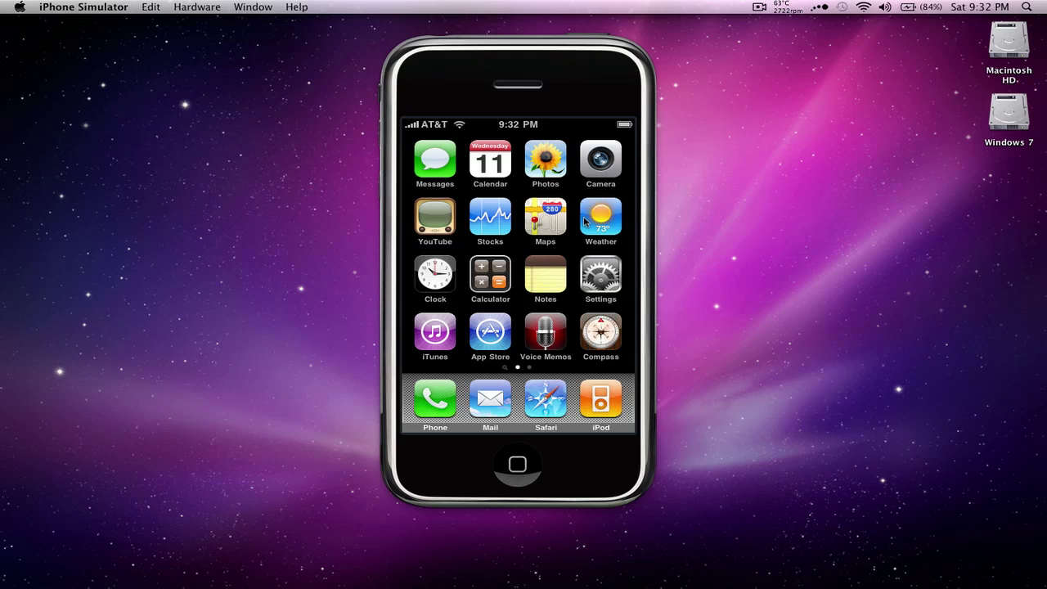
pyautogui.moveTo(590, 223); pyautogui.dragTo(701, 223)
pyautogui.click(606, 227)
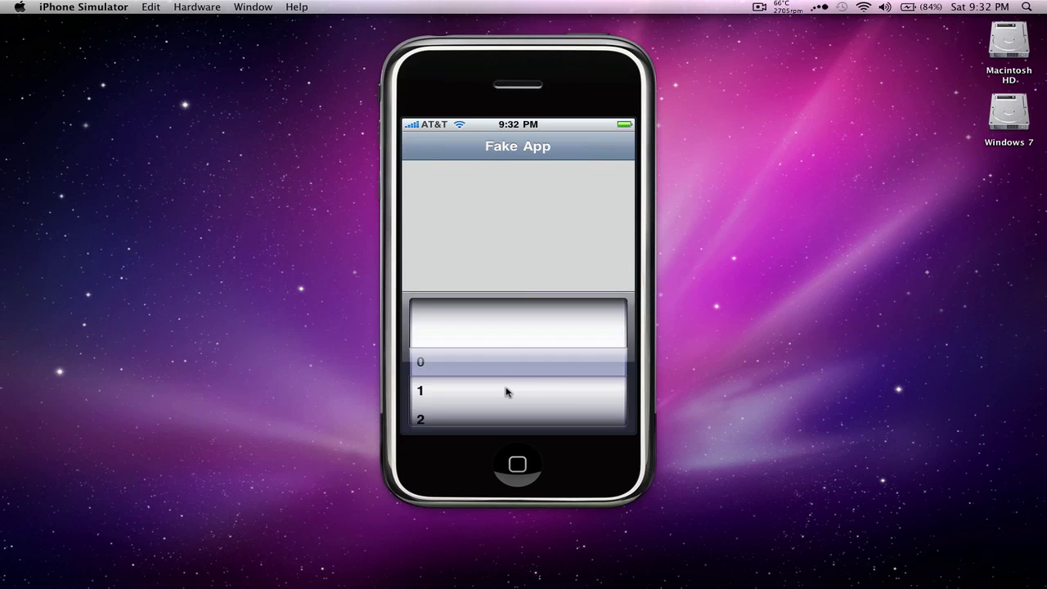
pyautogui.moveTo(507, 390); pyautogui.dragTo(526, 195)
pyautogui.moveTo(491, 341); pyautogui.dragTo(505, 245)
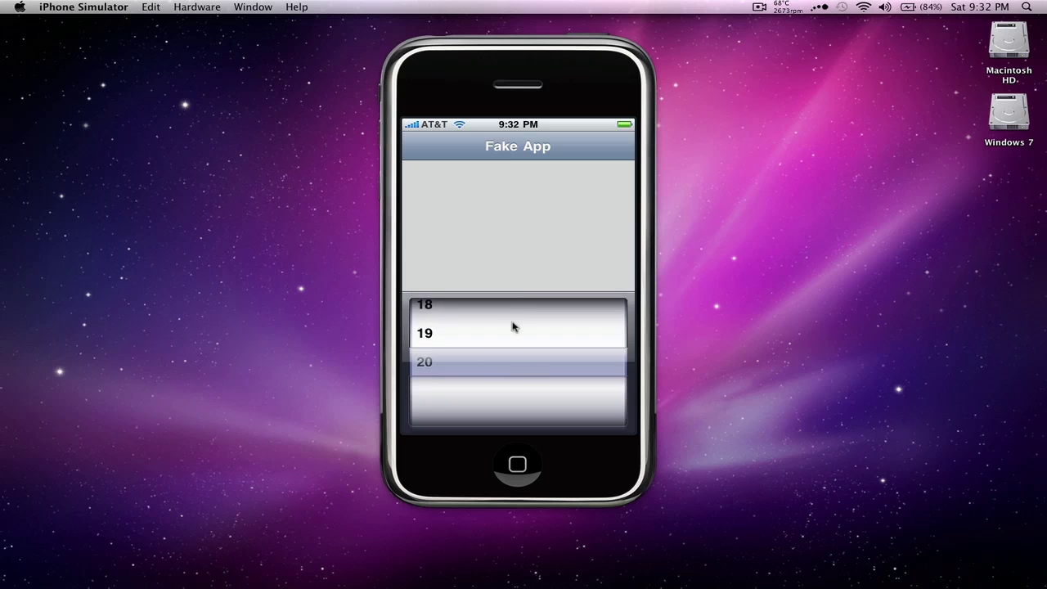
pyautogui.moveTo(512, 327); pyautogui.dragTo(515, 204)
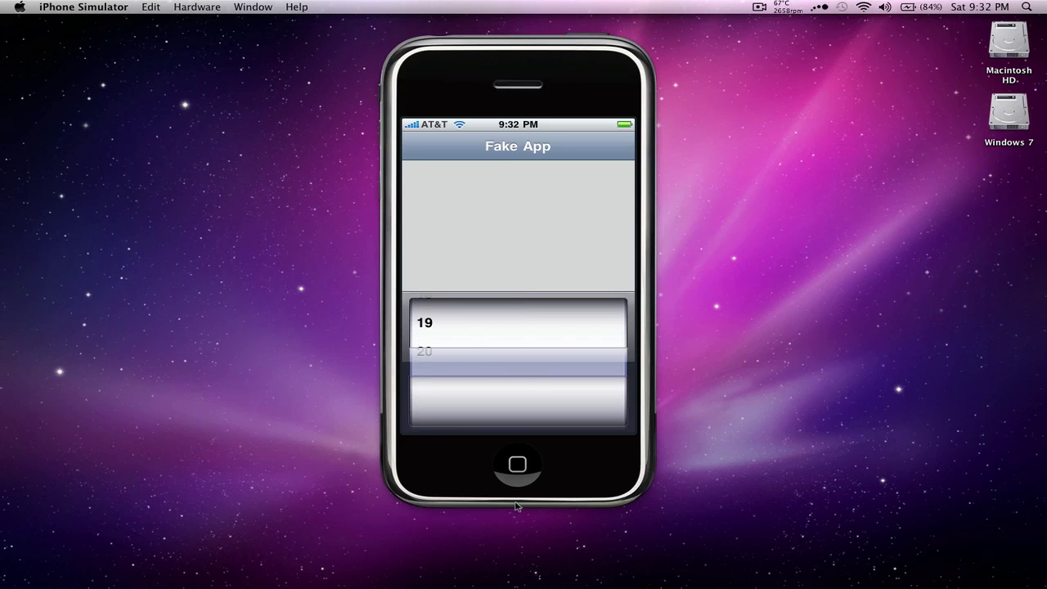
pyautogui.moveTo(492, 336); pyautogui.dragTo(442, 327)
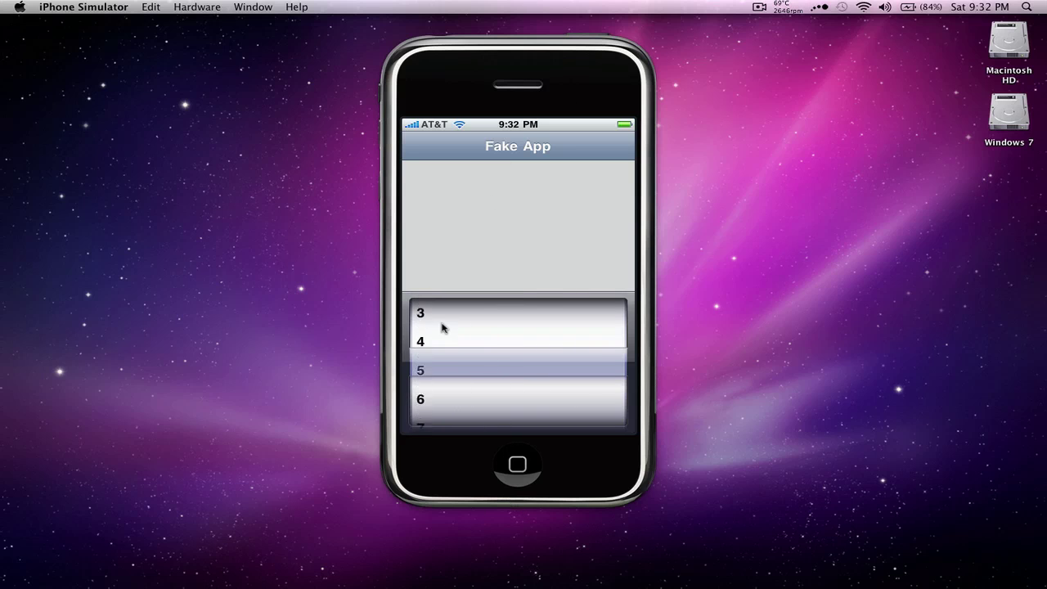
pyautogui.click(509, 465)
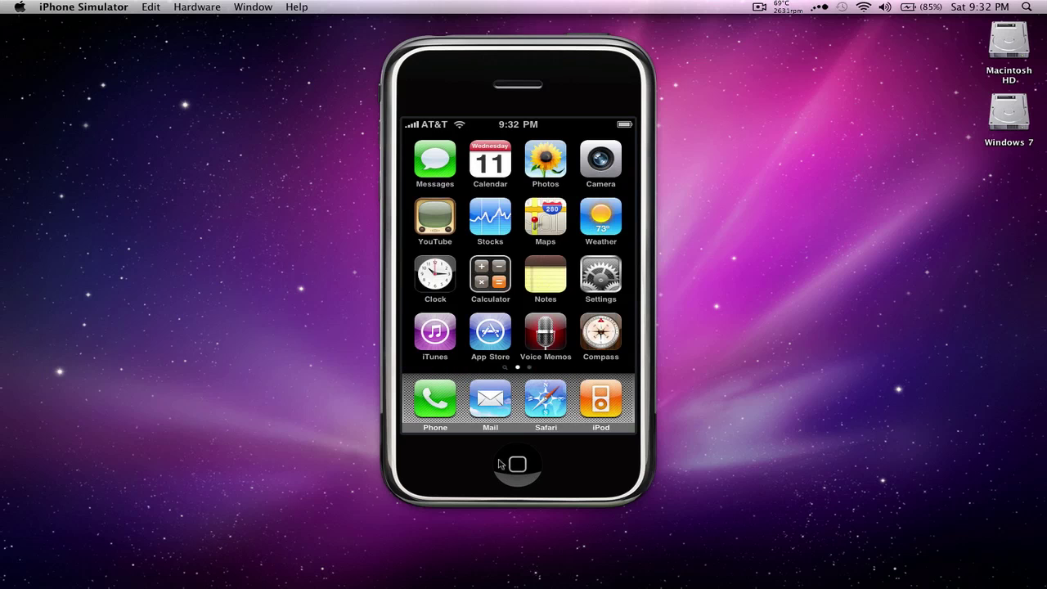
# - Give the Mail icon a badge of 11 through its fake app, quitting and reopening iPhone Simulator
pyautogui.click(491, 409)
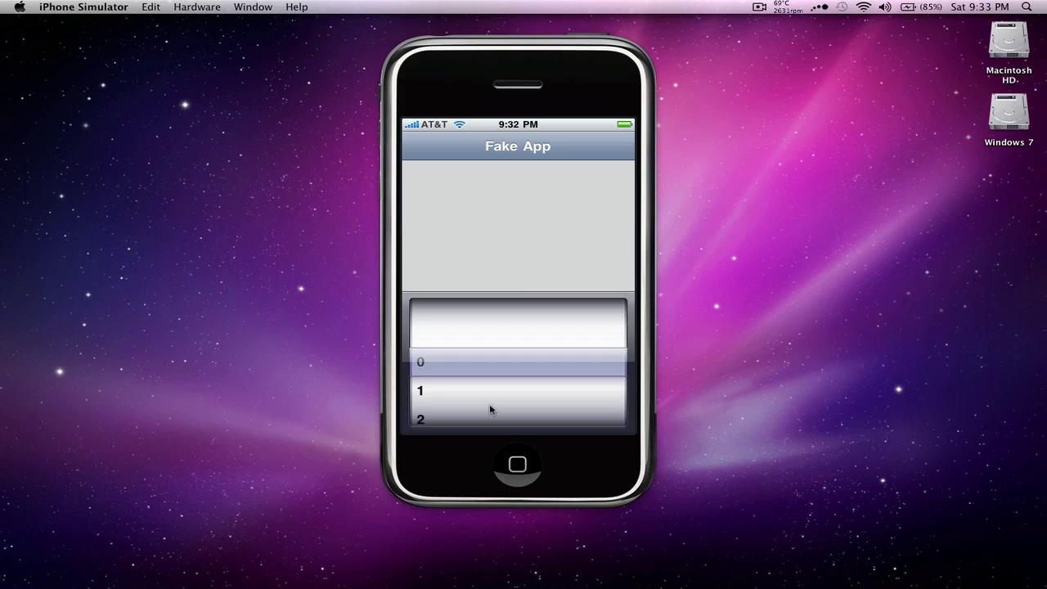
pyautogui.moveTo(463, 402); pyautogui.dragTo(529, 226)
pyautogui.press('super+q')
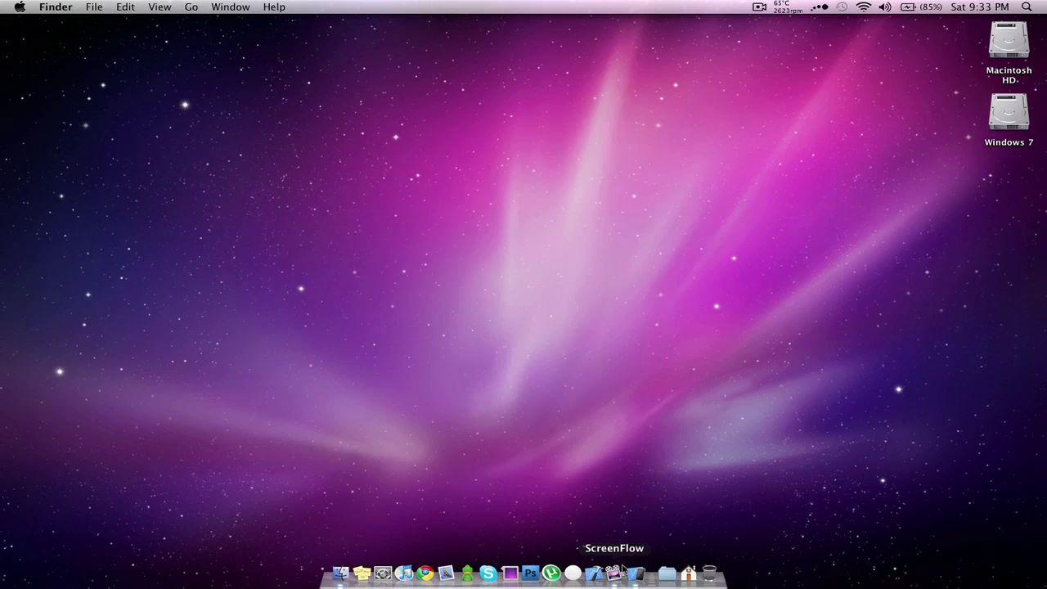
pyautogui.click(628, 575)
pyautogui.click(527, 474)
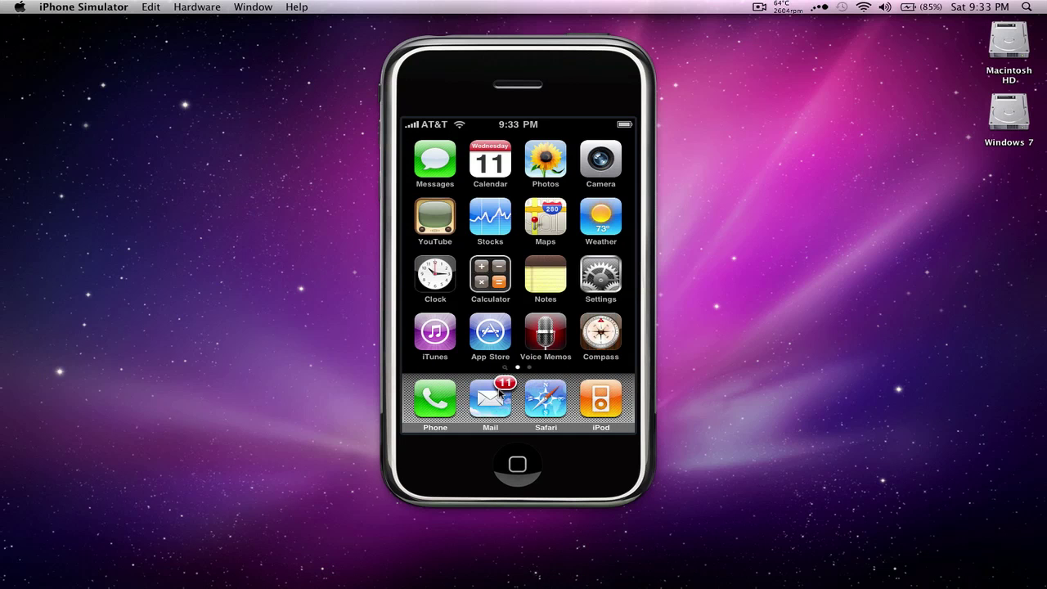
# - Give the Messages icon a badge of 6 through its fake app and return to the home screen
pyautogui.click(434, 160)
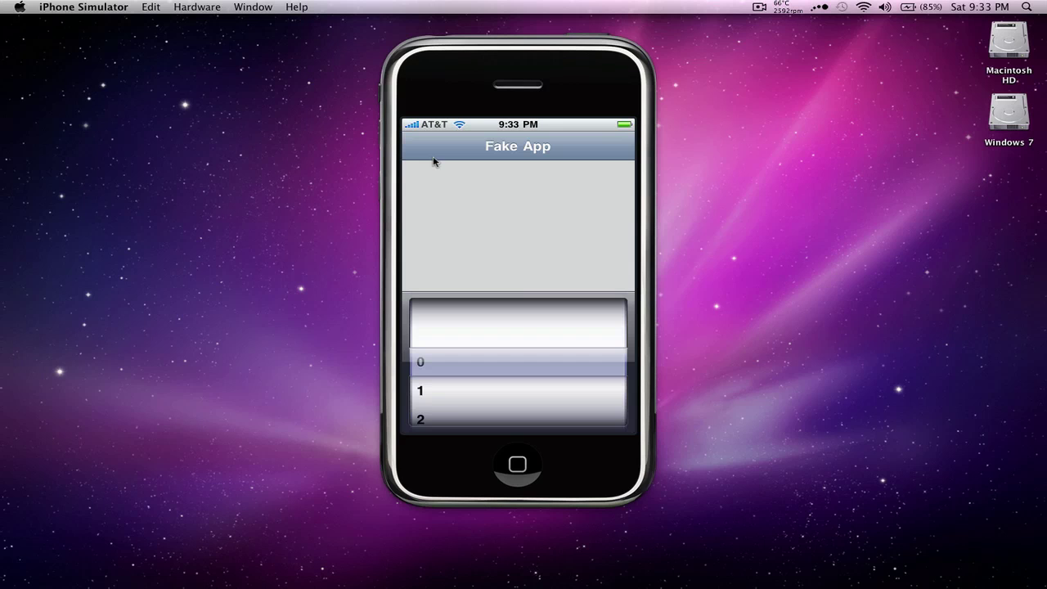
pyautogui.moveTo(454, 386); pyautogui.dragTo(479, 322)
pyautogui.click(517, 464)
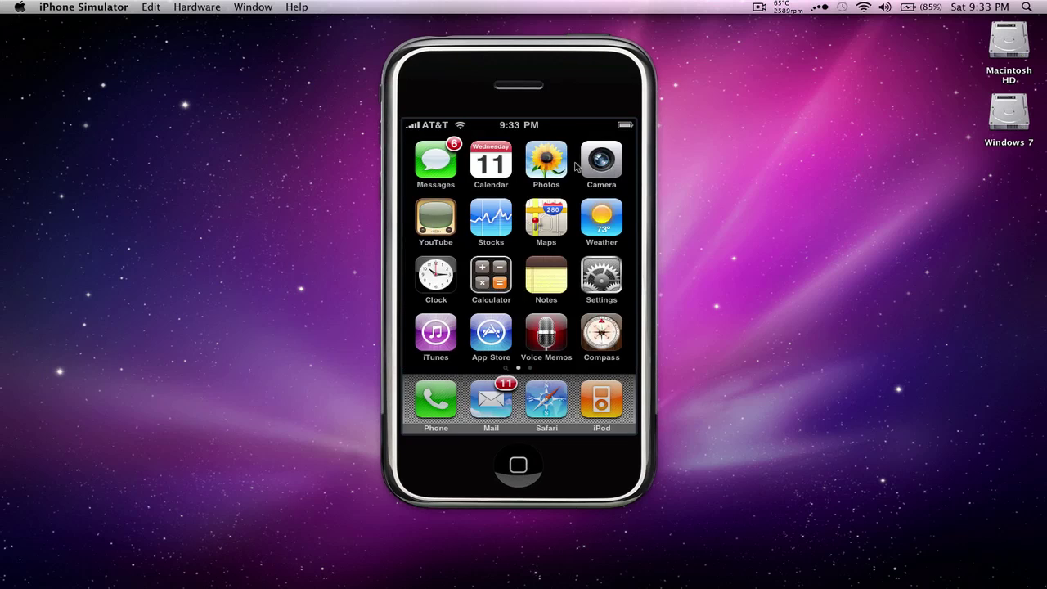
# - Set the Phone icon's badge to 16 in its fake app and go back to the home screen
pyautogui.click(434, 394)
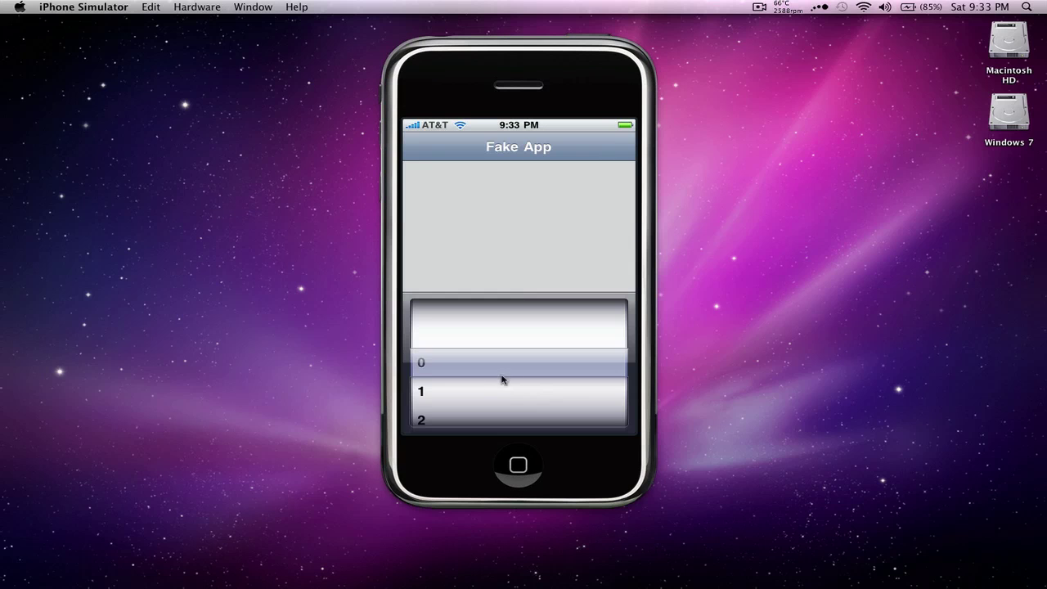
pyautogui.moveTo(502, 379); pyautogui.dragTo(532, 259)
pyautogui.moveTo(472, 394); pyautogui.dragTo(434, 374)
pyautogui.click(494, 450)
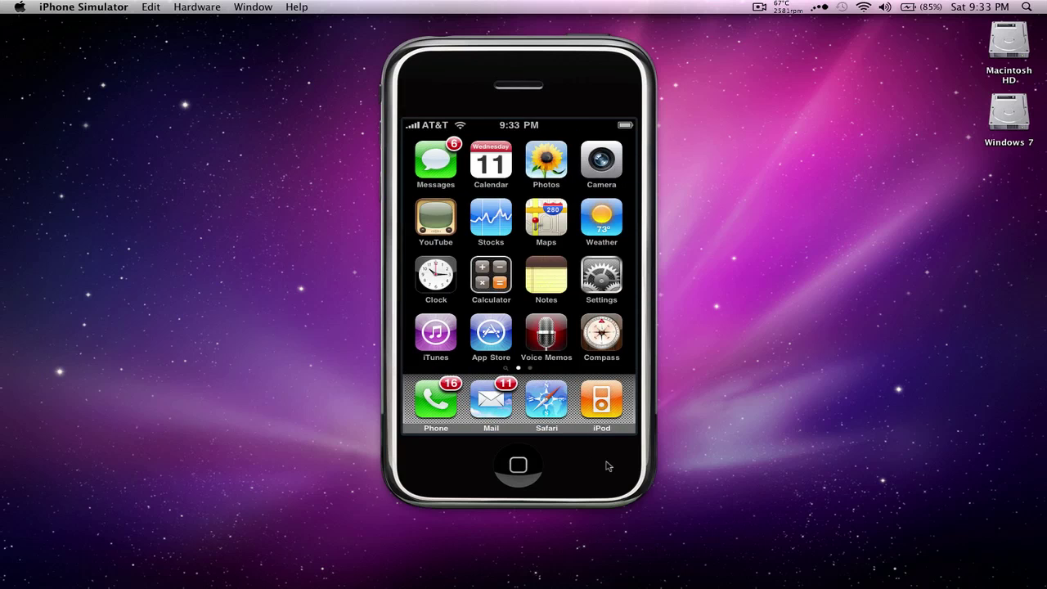
# - Pick a badge number for the App Store icon in its fake app and return to the home screen
pyautogui.click(507, 360)
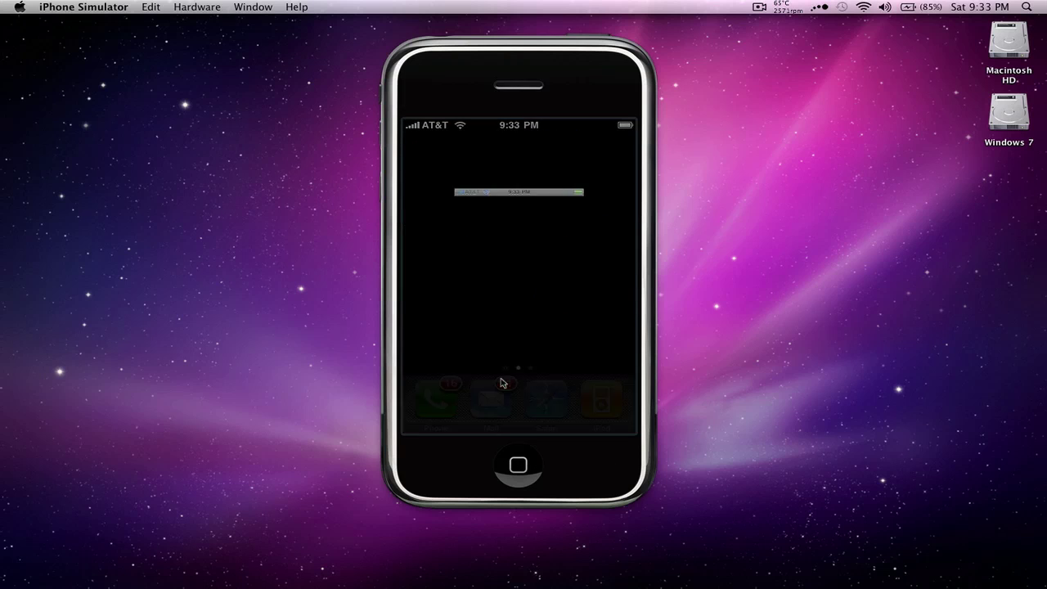
pyautogui.moveTo(509, 392); pyautogui.dragTo(512, 231)
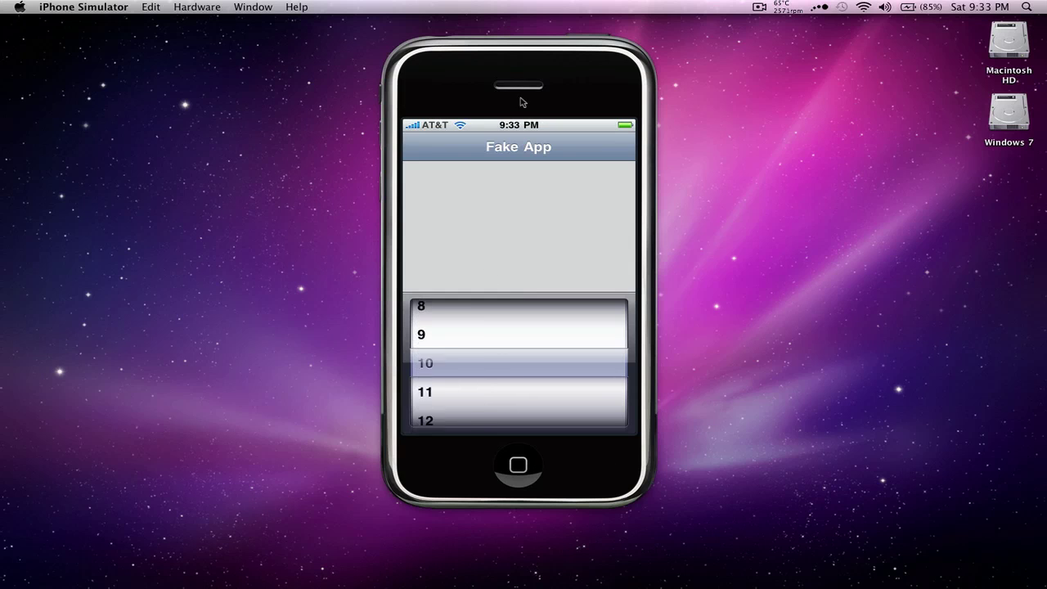
pyautogui.moveTo(462, 421); pyautogui.dragTo(450, 401)
pyautogui.click(514, 466)
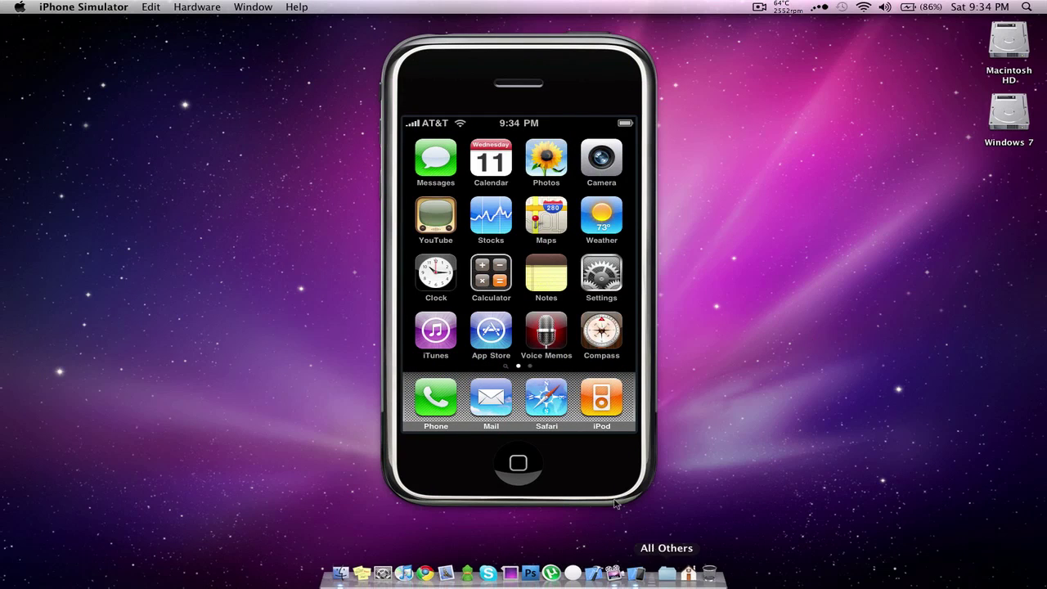
# - Open SimFinger so its phone frame surrounds the simulator, and swipe between the home screen pages with the touch indicator
pyautogui.moveTo(609, 283); pyautogui.dragTo(506, 249)
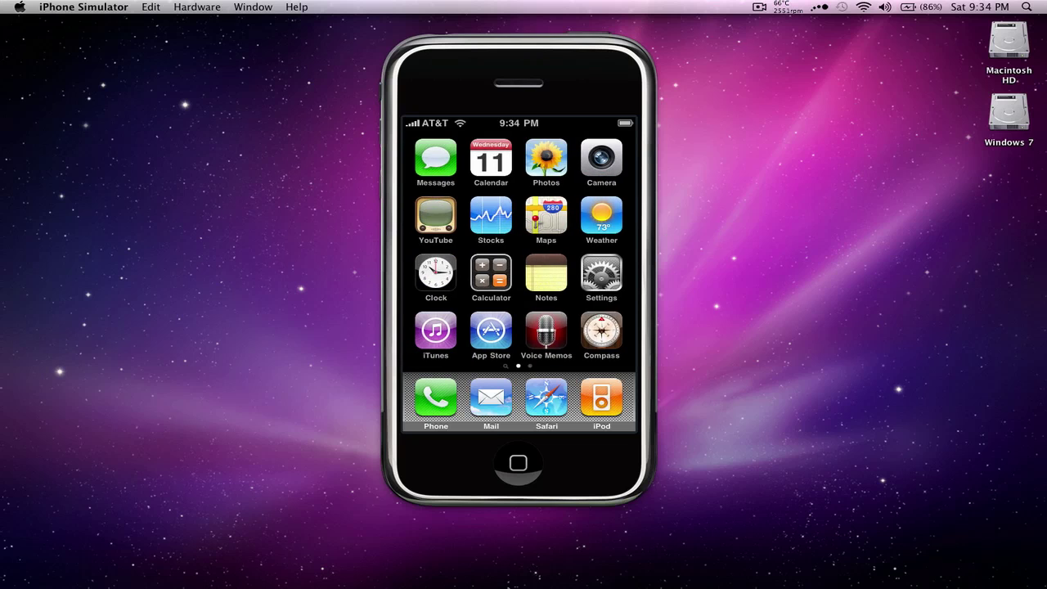
pyautogui.click(573, 572)
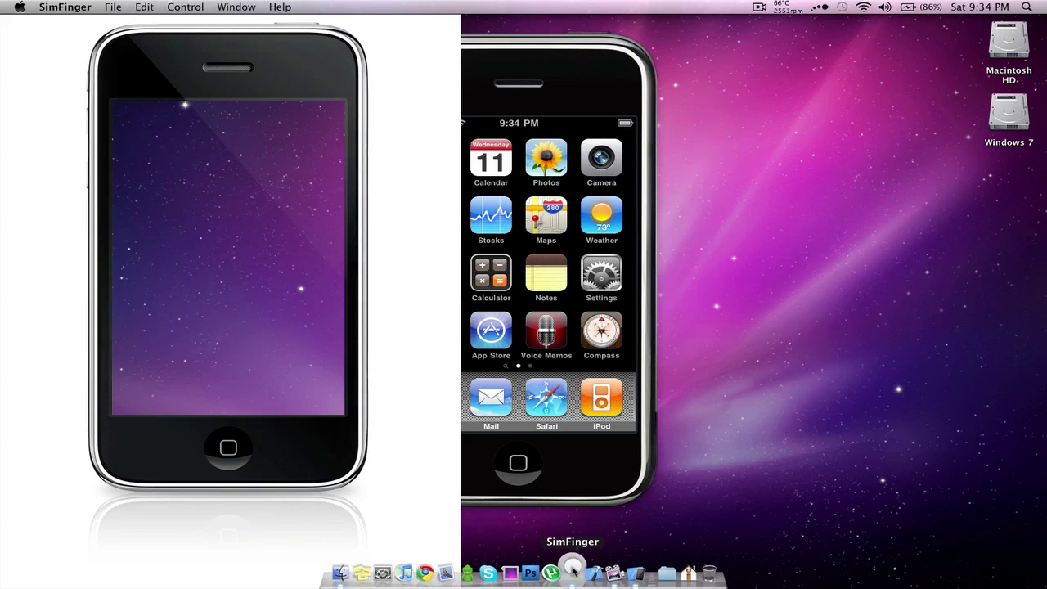
pyautogui.moveTo(402, 251); pyautogui.dragTo(46, 210)
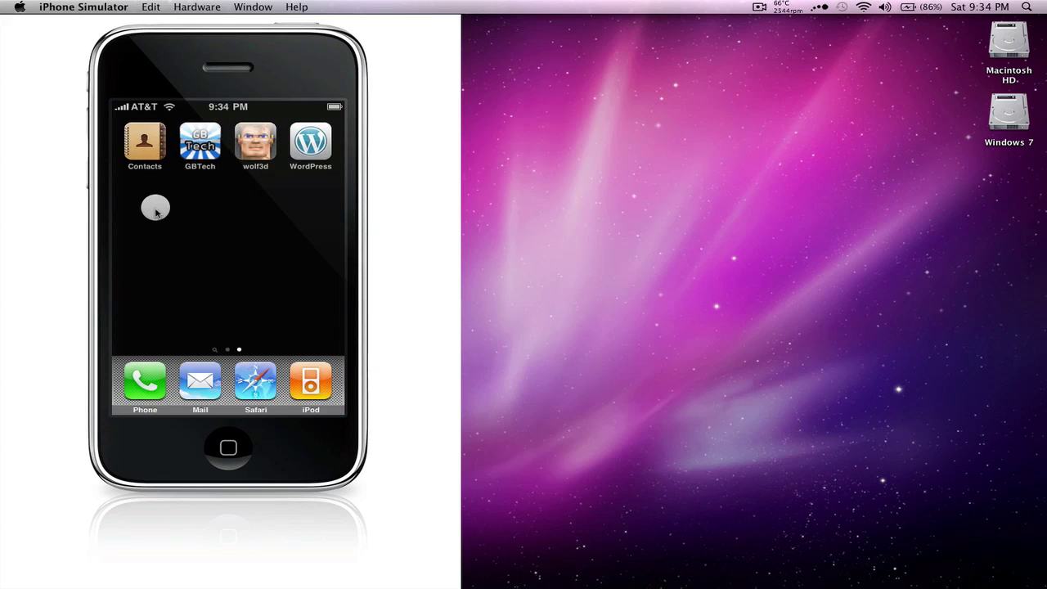
pyautogui.moveTo(156, 210); pyautogui.dragTo(355, 196)
pyautogui.moveTo(315, 266); pyautogui.dragTo(401, 201)
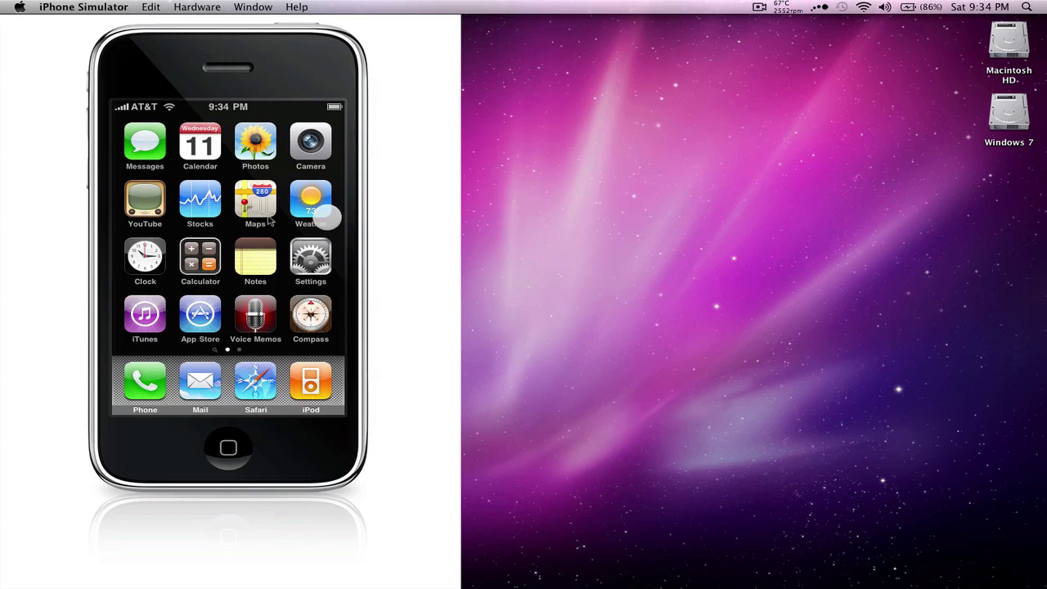